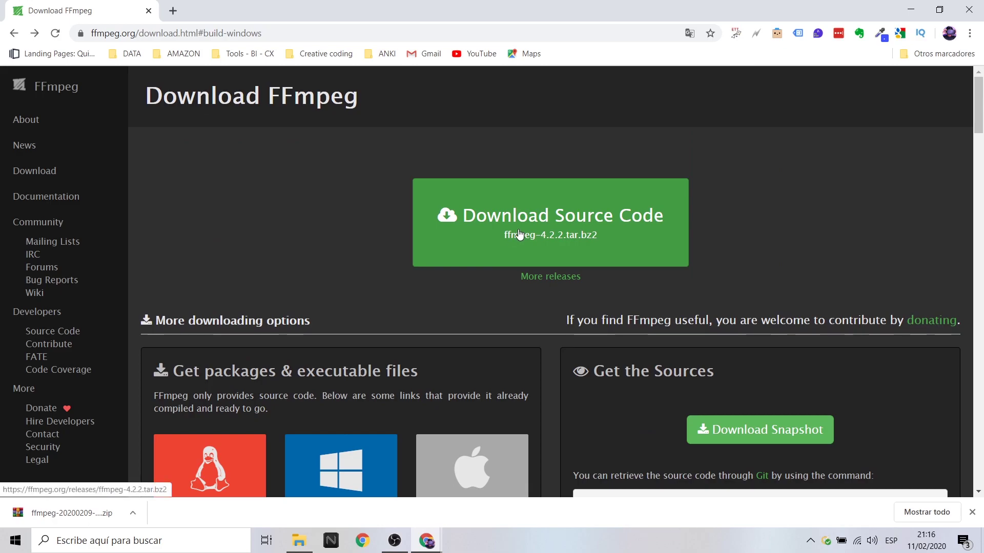
- Open the downloaded FFmpeg zip, and search Windows for "var" to open the environment variables window
click(66, 513)
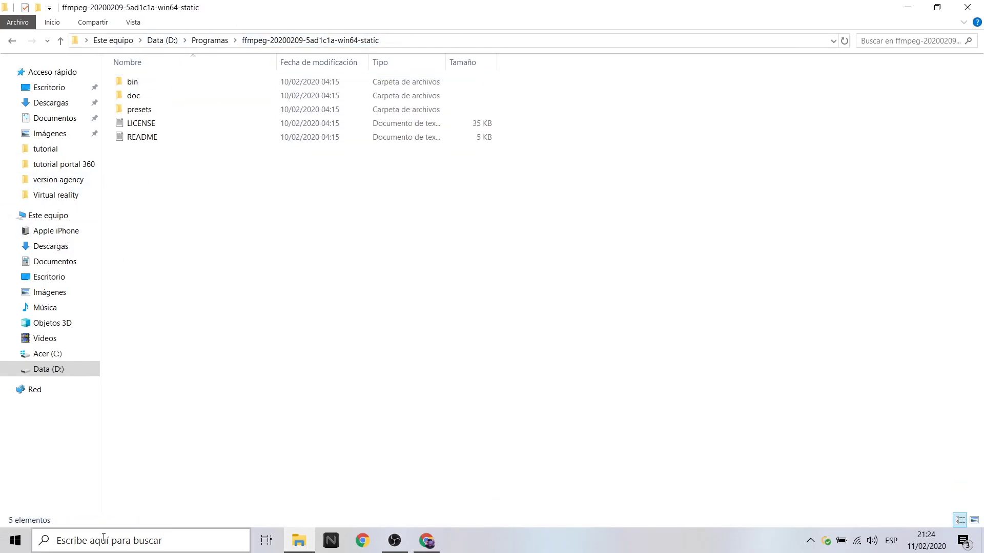
text(car)
key(BackSpace)
key(BackSpace)
key(BackSpace)
text(var)
click(134, 204)
click(239, 271)
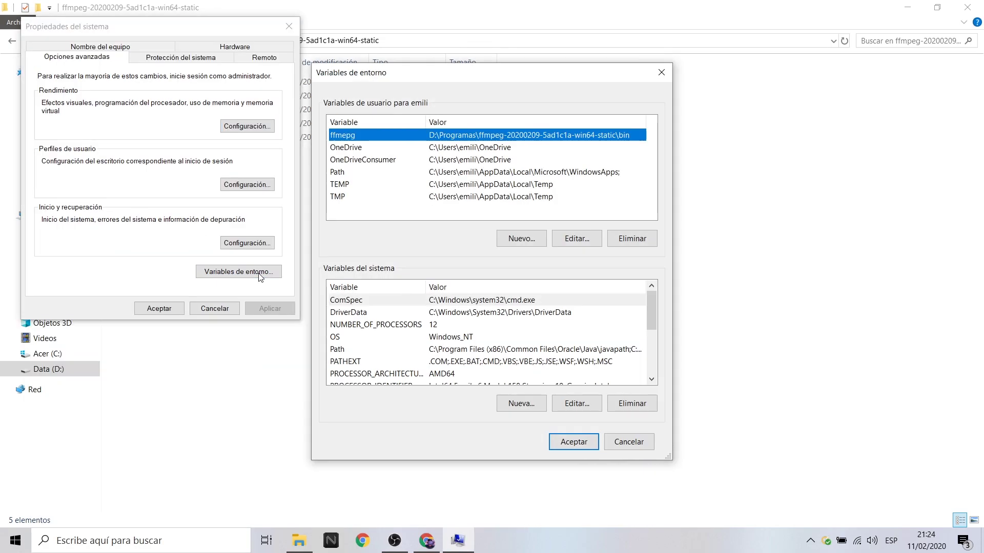
- Add D:\Programas\ffmpeg-20200209-5ad1c1a-win64-static\bin to the system Path variable and accept the changes in all windows
click(359, 347)
click(576, 341)
click(611, 132)
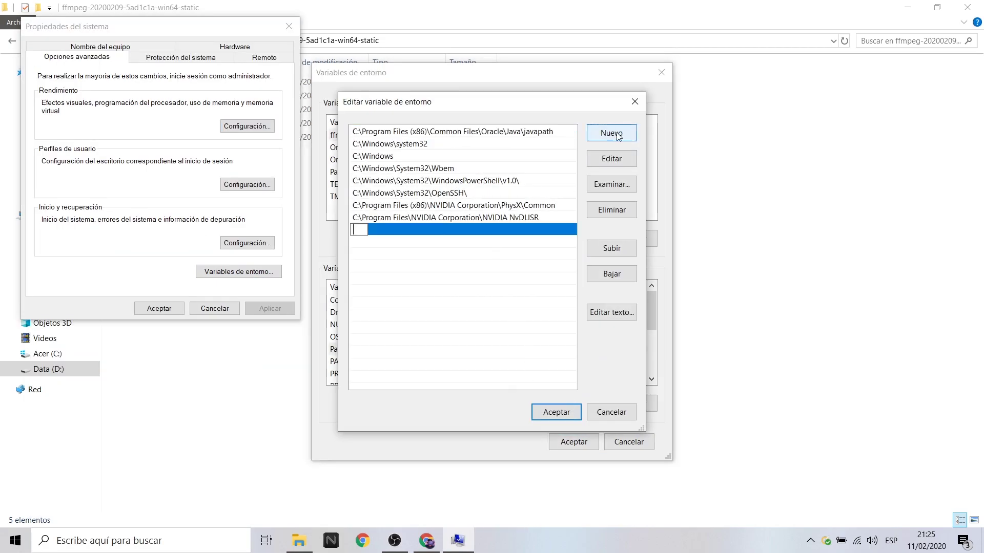
click(611, 184)
click(411, 248)
double_click(457, 274)
double_click(464, 236)
double_click(492, 253)
click(451, 266)
click(506, 350)
click(556, 412)
click(568, 440)
click(159, 309)
- Open a command prompt, check the FFmpeg installation with ffmpeg -version, and exit the prompt
click(201, 533)
text(f)
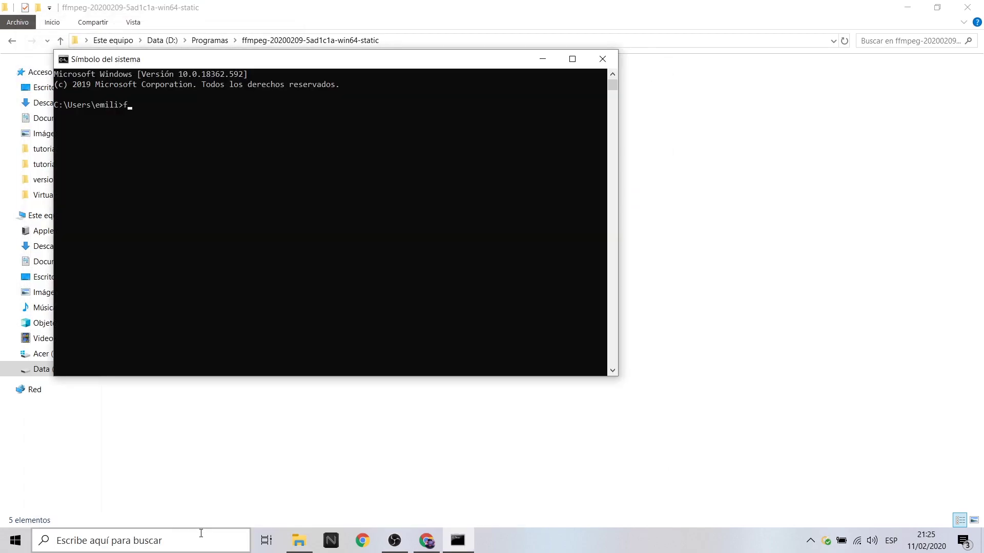
text(fmpeg -version)
key(Return)
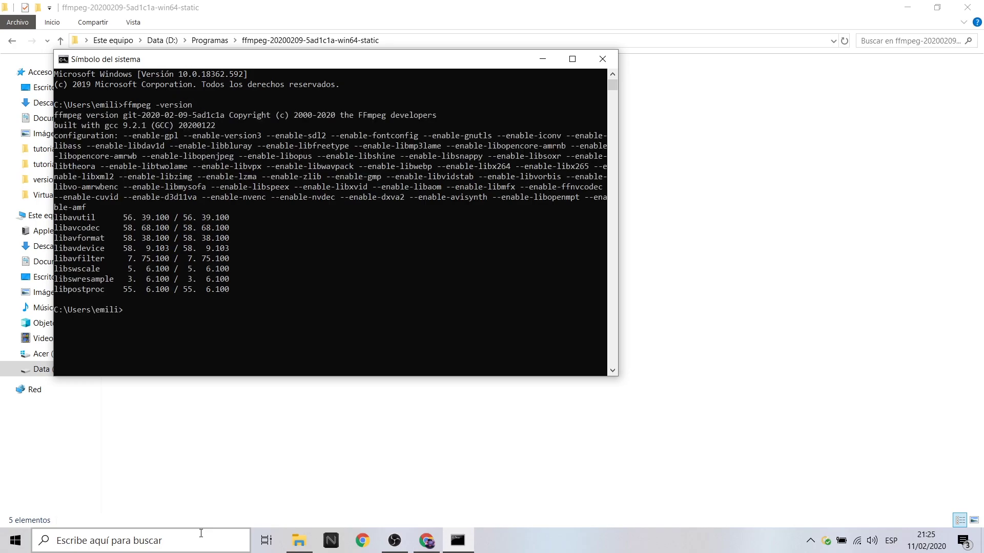
text(exit)
key(Return)
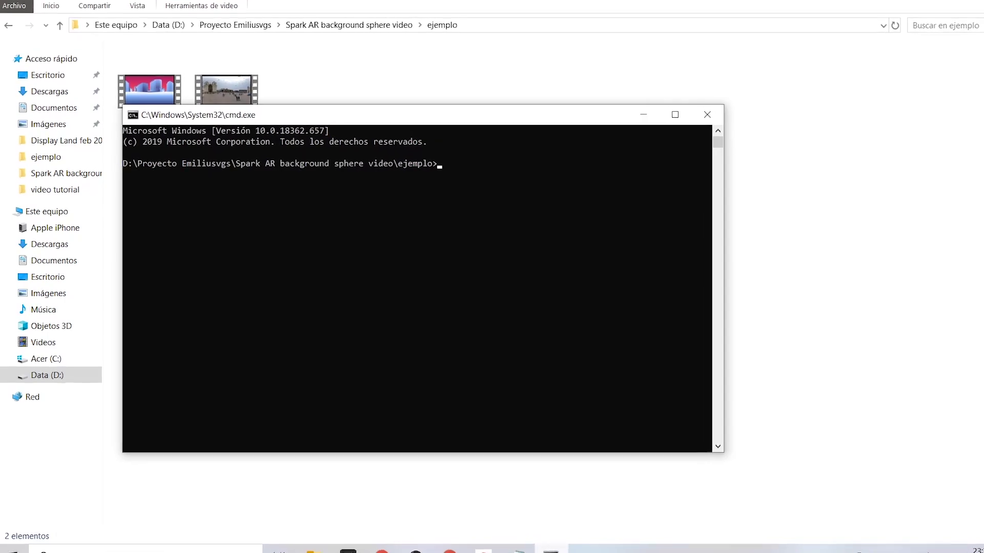
- In the ejemplo folder's command prompt, run ffmpeg -i video360.mp4 -vf select='not(mod(n,3))+not(mod(n+1,12))' -vsync 0 frames%d.jpg
click(495, 544)
click(564, 151)
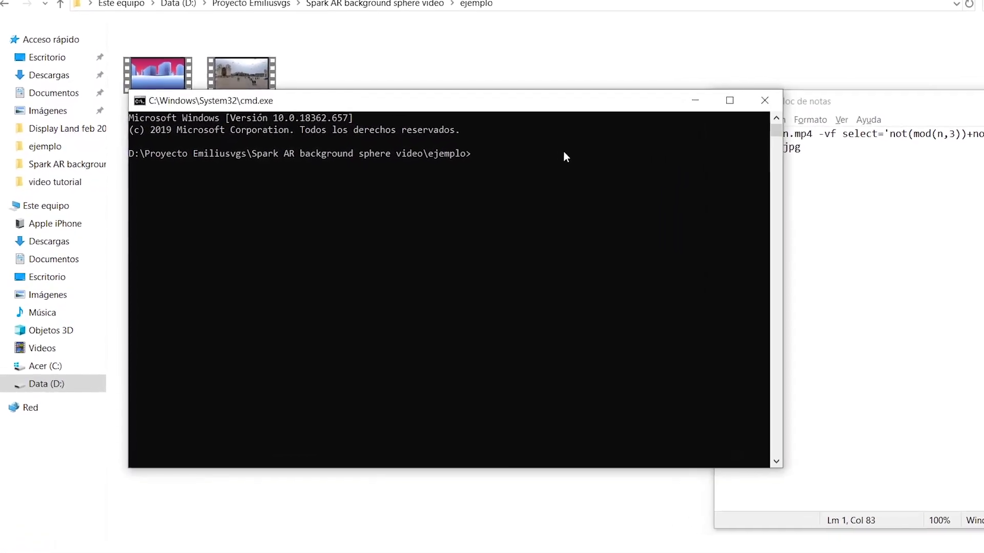
drag(467, 82, 437, 124)
text(ffmpeg)
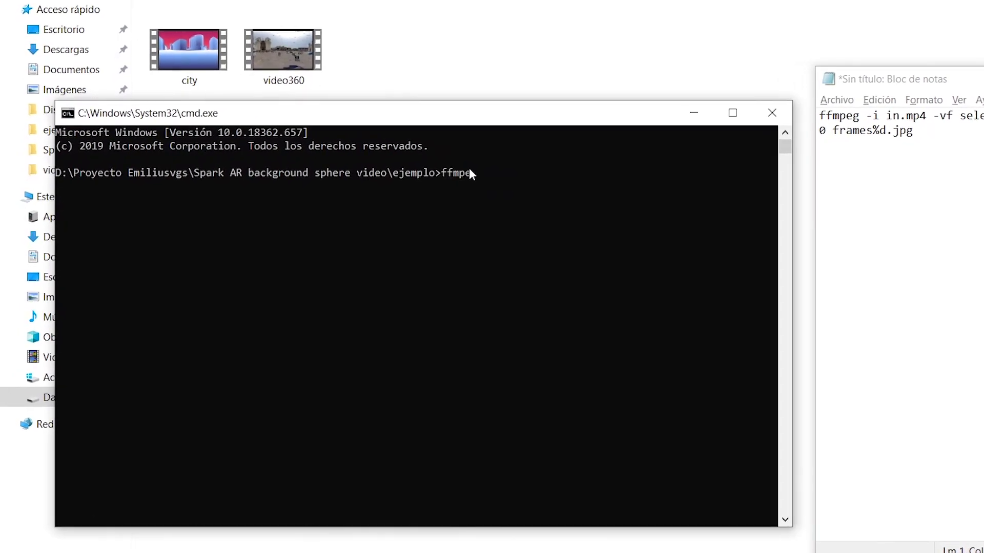
text( -i)
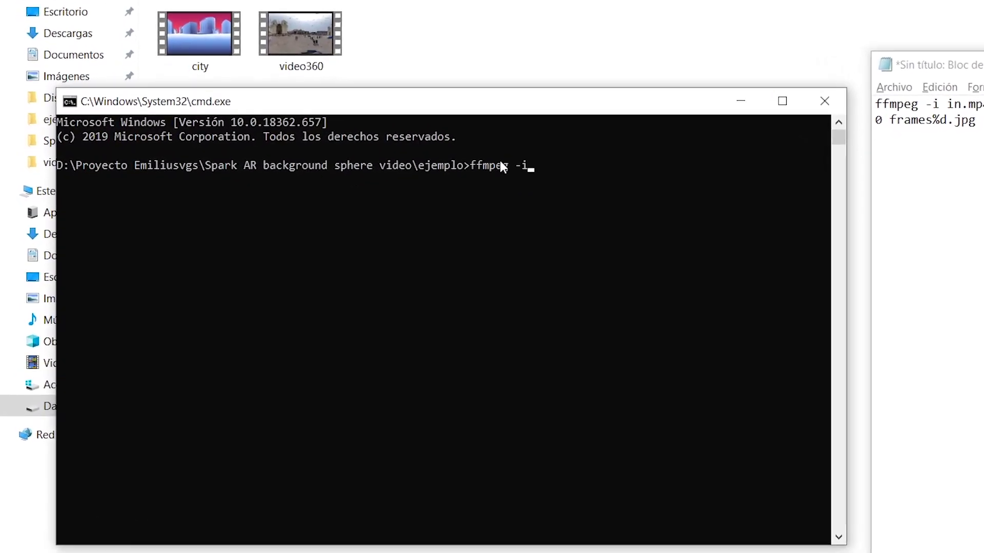
text( video360)
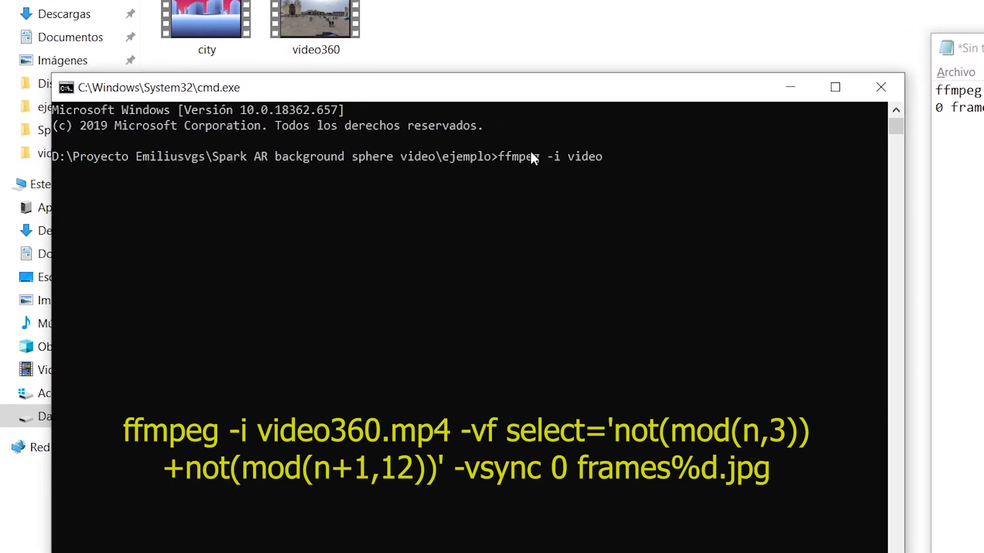
text(.mp4 -vf select='not(mod(n,3))+not(mod(n+1,12))' -vsync 0 f)
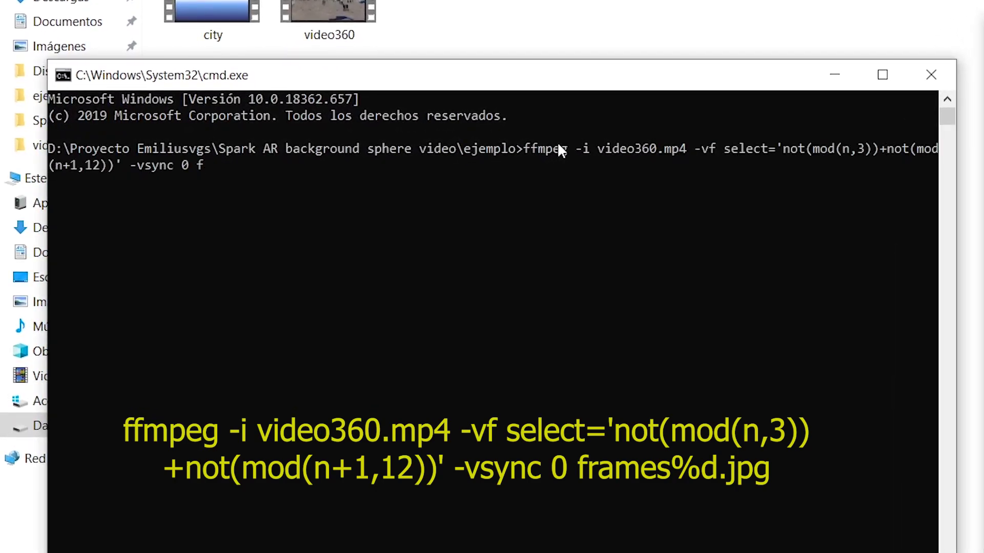
text(ames%d.jpg)
key(Return)
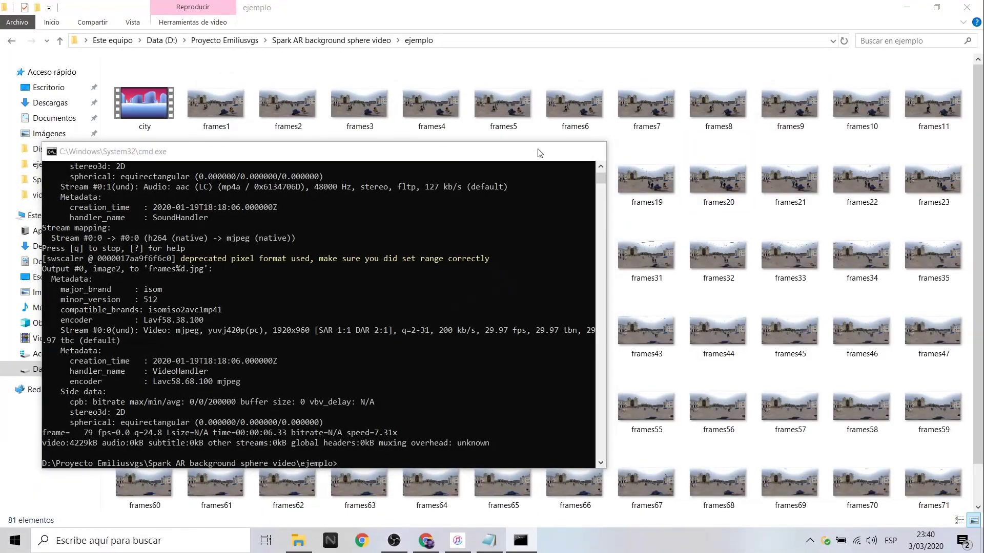
- Look through the extracted frame images in the ejemplo folder
click(540, 153)
scroll(673, 265, down, 2)
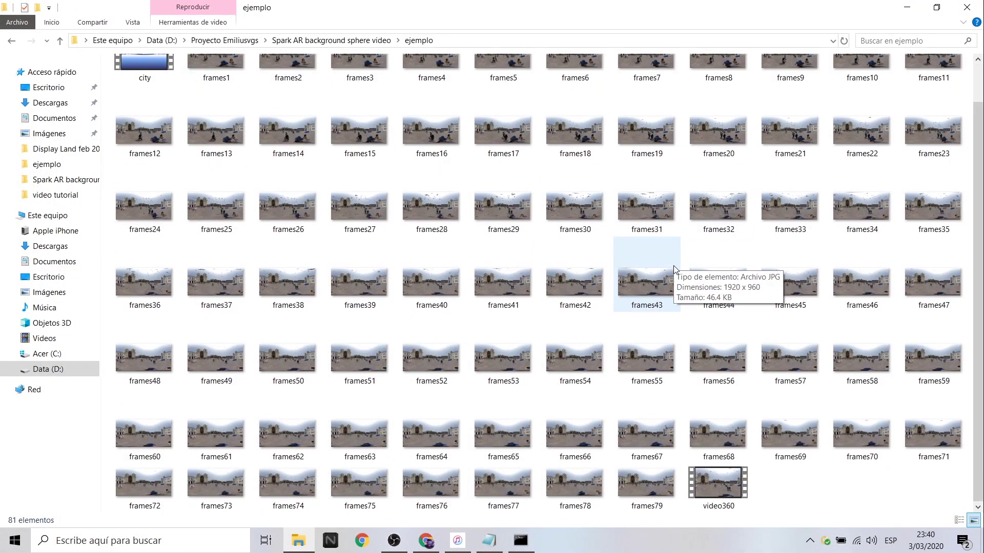
scroll(674, 265, up, 2)
scroll(285, 220, down, 2)
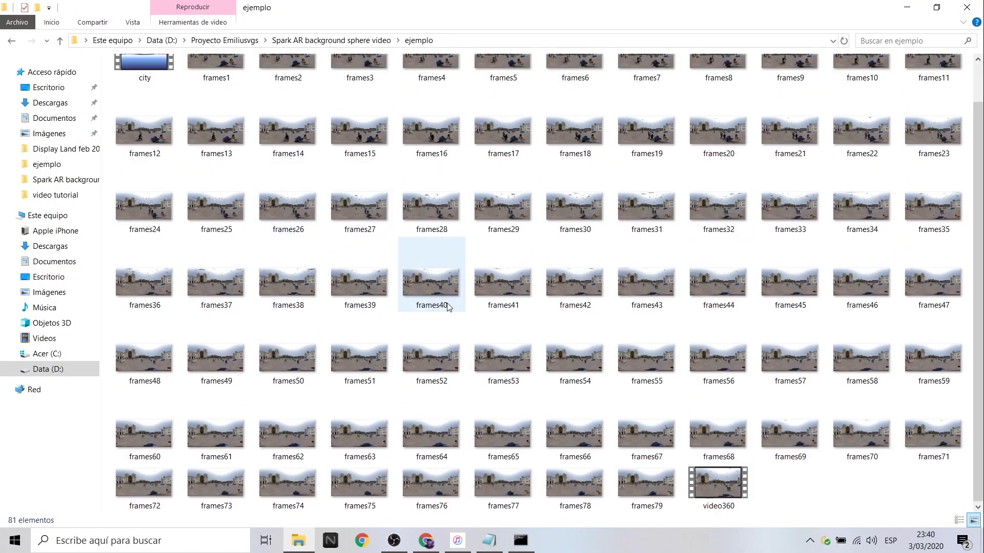
scroll(285, 194, up, 2)
click(221, 123)
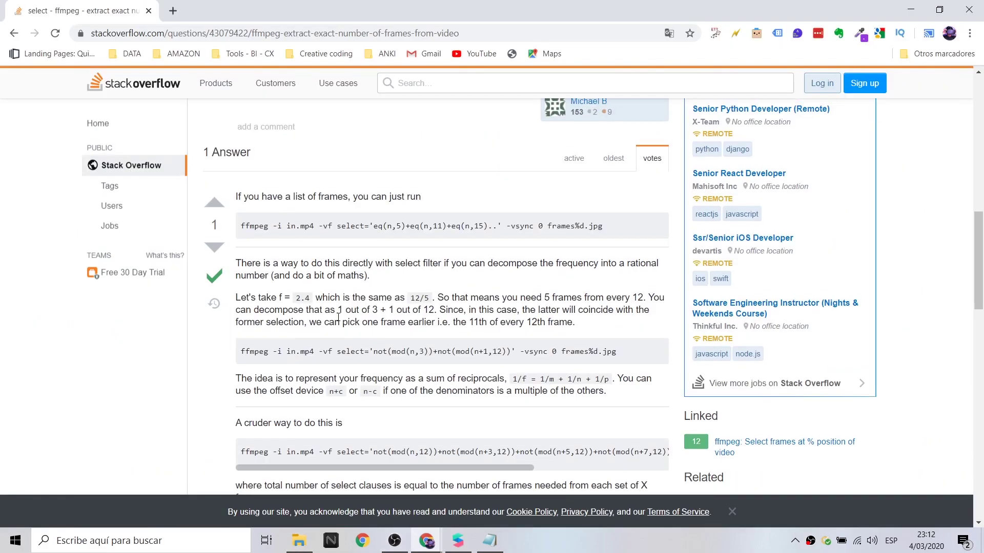
- Read the Stack Overflow question and answer on extracting an exact number of frames, and highlight the mod(n,3) ffmpeg command
scroll(338, 323, up, 14)
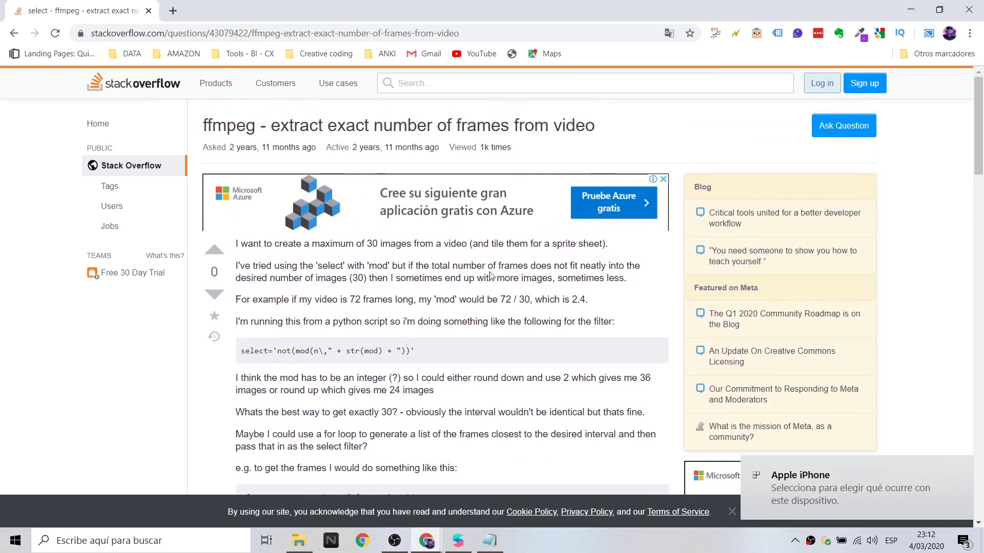
scroll(490, 277, down, 20)
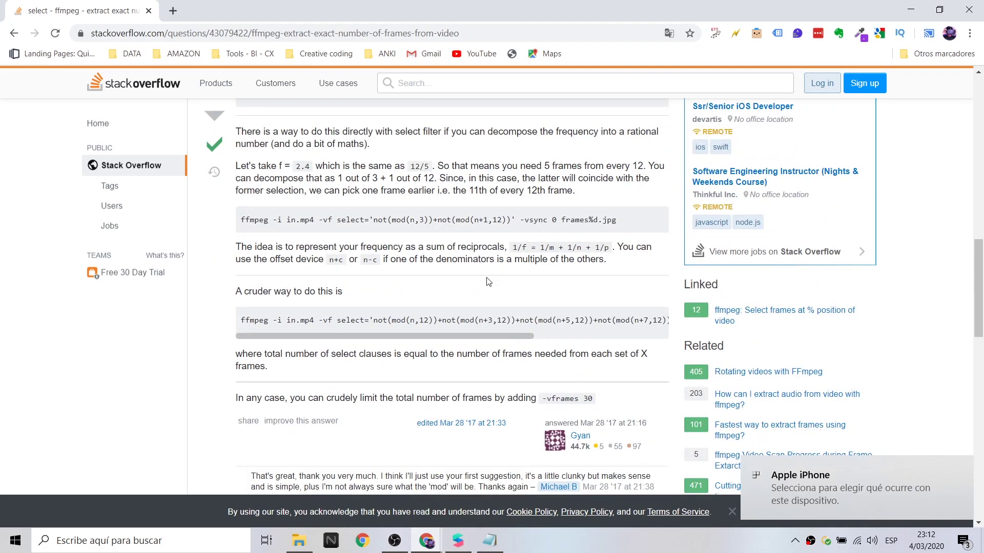
scroll(489, 281, up, 2)
drag(623, 355, 252, 344)
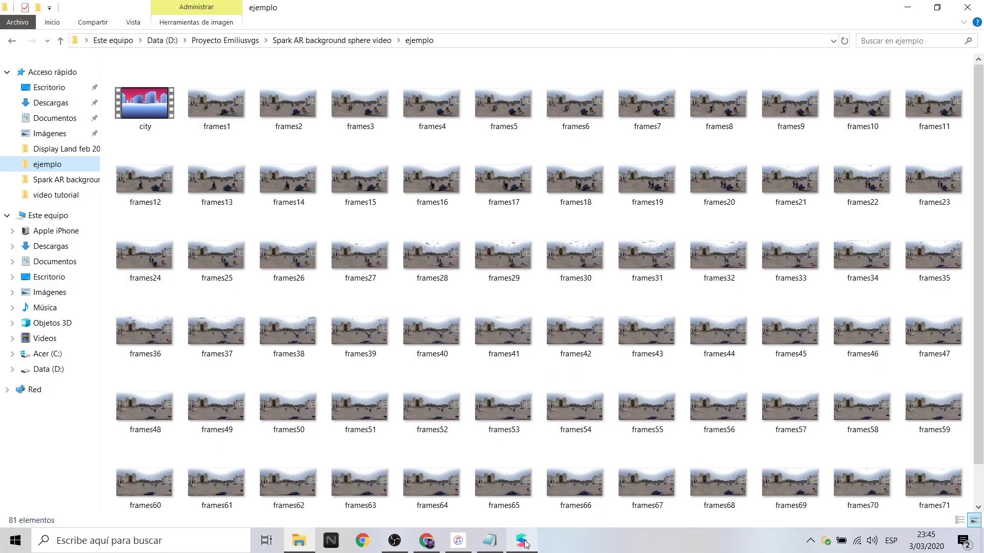
- Switch to Spark AR Studio and import frames1 to frames4 from the ejemplo folder into its Assets
click(521, 541)
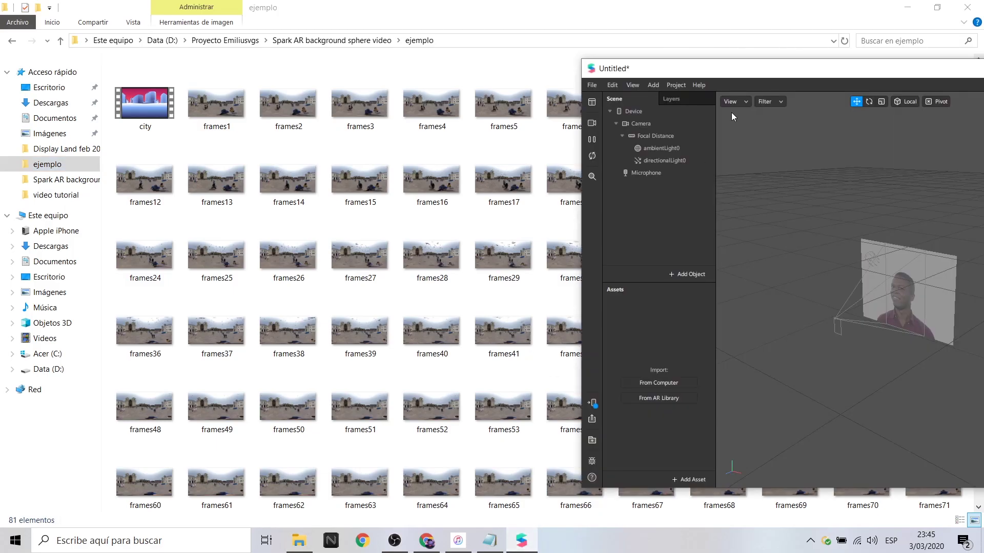
click(222, 110)
ctrl+click(276, 103)
key(alt+Tab)
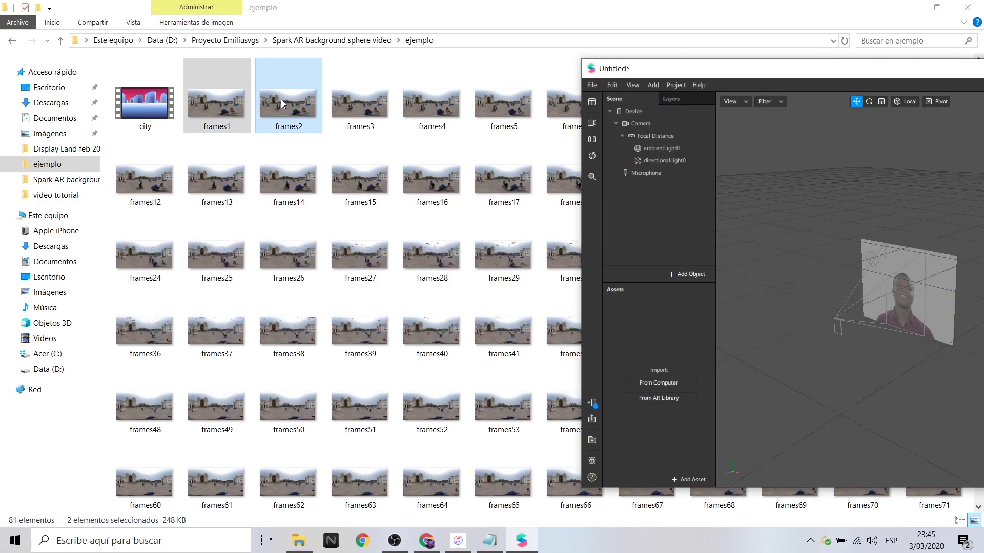
drag(232, 113, 623, 356)
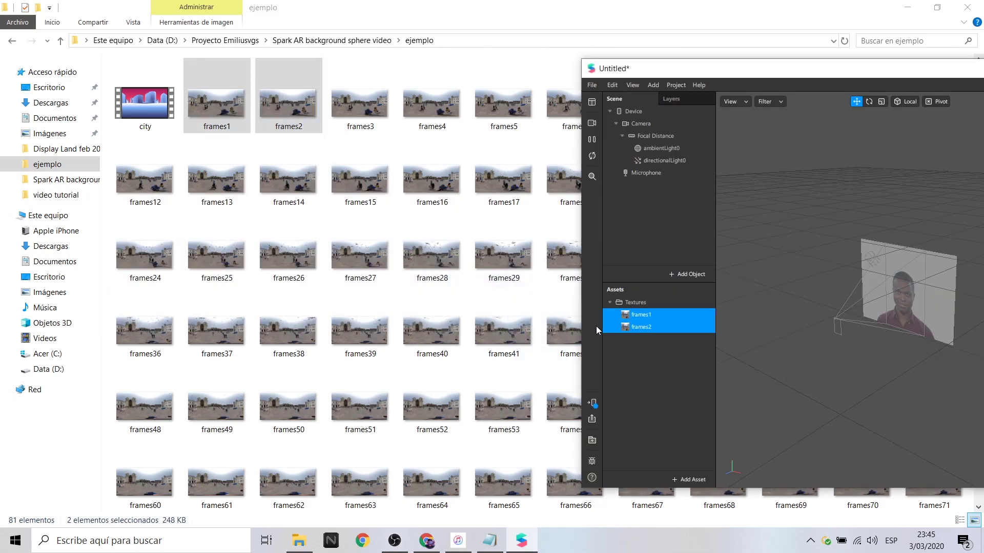
drag(432, 103, 654, 374)
click(504, 103)
drag(563, 103, 650, 368)
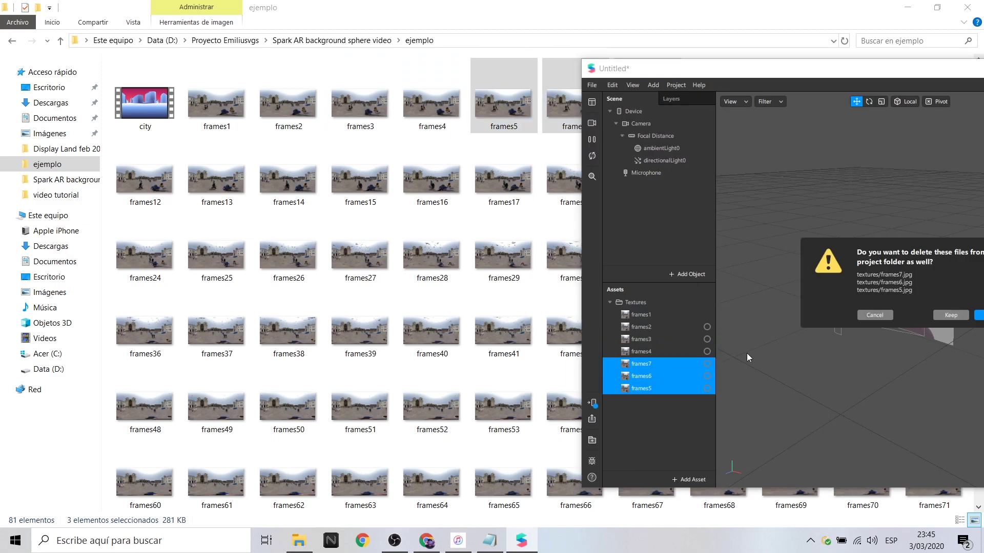
key(Delete)
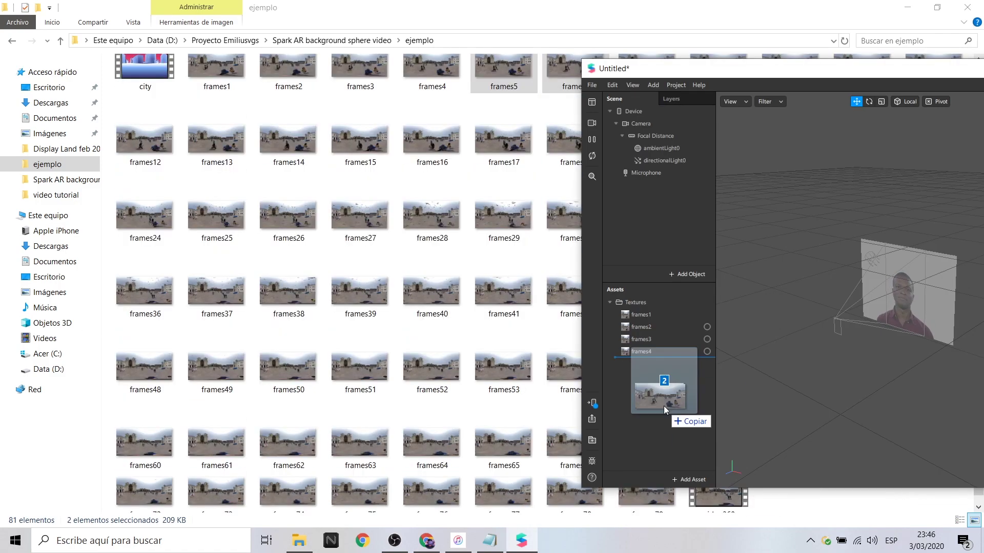
click(937, 312)
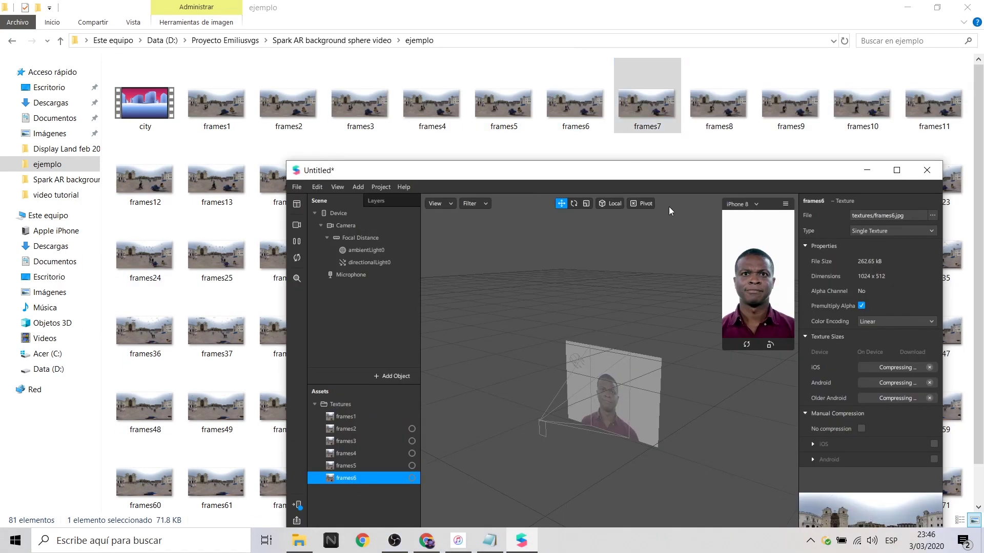
- Move the Spark AR window clear of the file thumbnails and import frames14, frames15, frames16 and frames17 as textures
drag(513, 170, 592, 132)
drag(289, 180, 476, 479)
drag(648, 133, 672, 101)
drag(360, 179, 512, 461)
drag(563, 72, 673, 49)
drag(432, 179, 640, 451)
drag(504, 180, 640, 451)
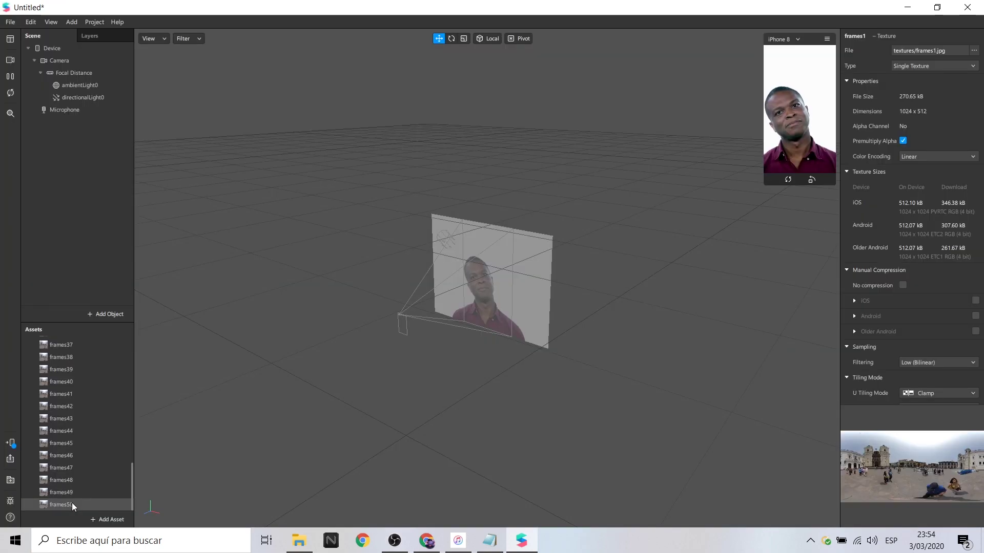
- Select the textures up to frames50 to check their combined file size, and inspect the properties of frames22 and frames21
shift+click(72, 503)
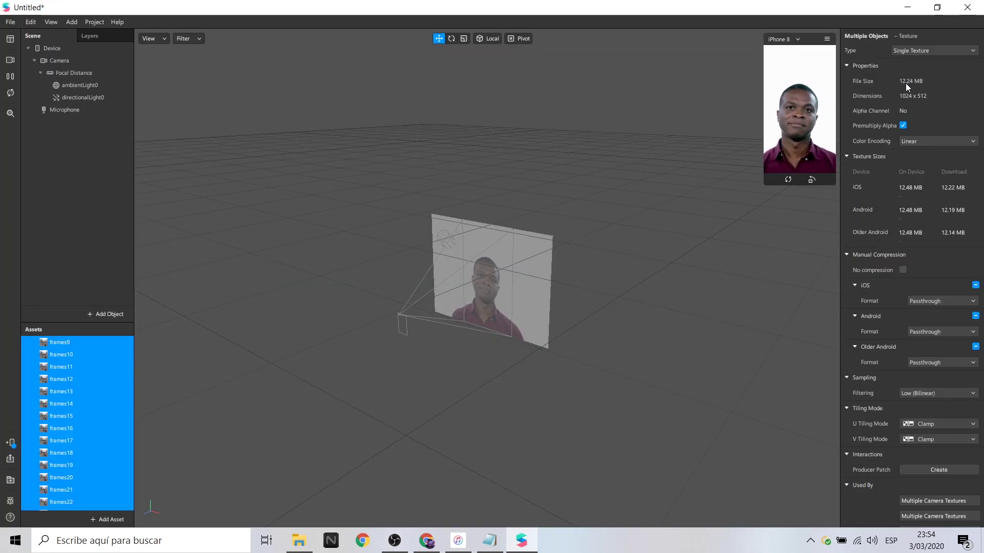
scroll(72, 422, up, 3)
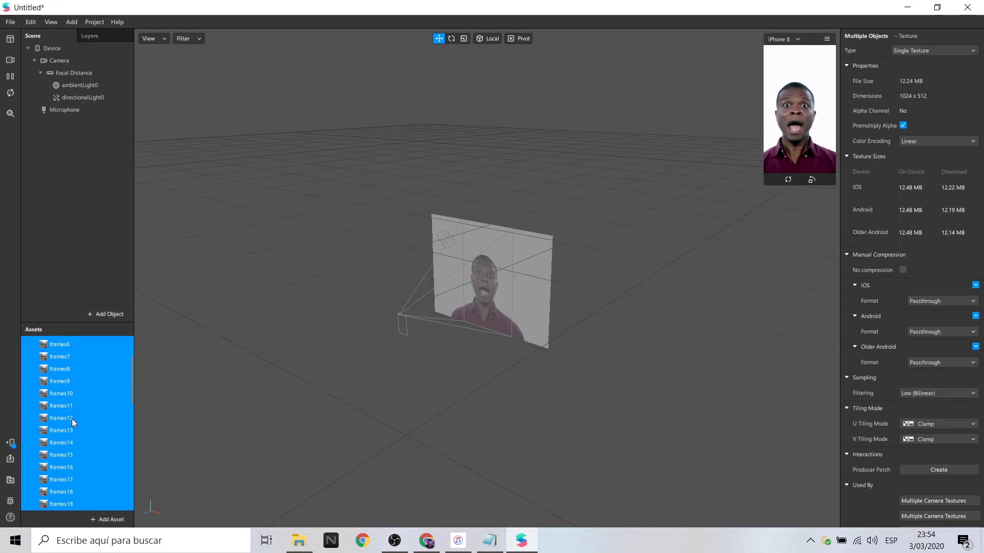
scroll(66, 464, down, 3)
click(65, 440)
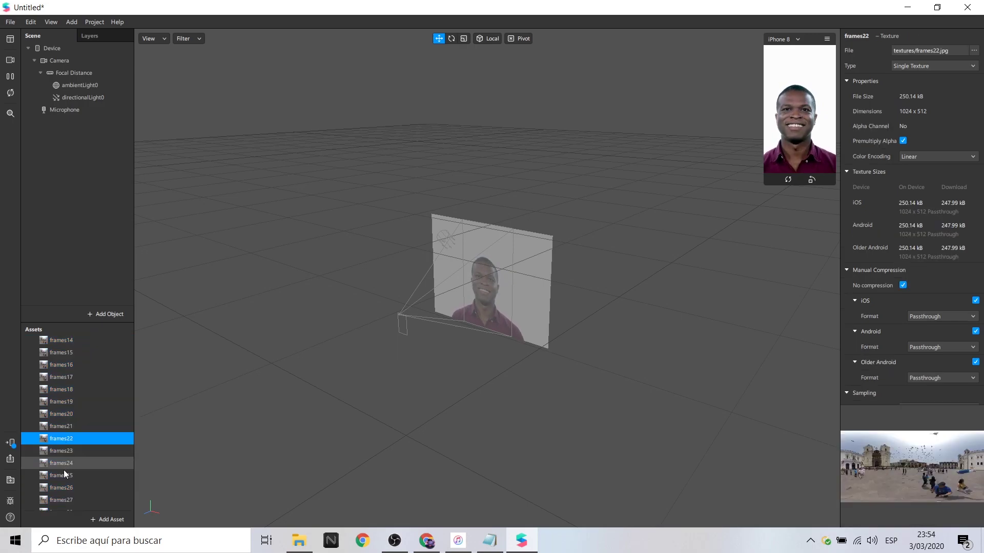
click(66, 426)
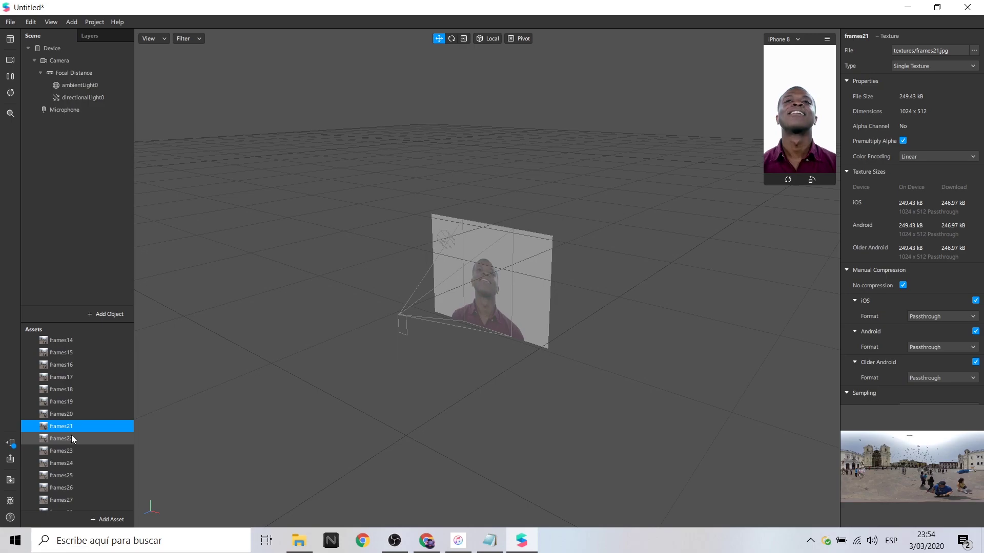
- Delete the surplus textures from the Assets, keeping only frames31 to frames42
scroll(71, 435, up, 10)
click(72, 379)
click(82, 355)
scroll(68, 431, down, 2)
scroll(67, 431, down, 4)
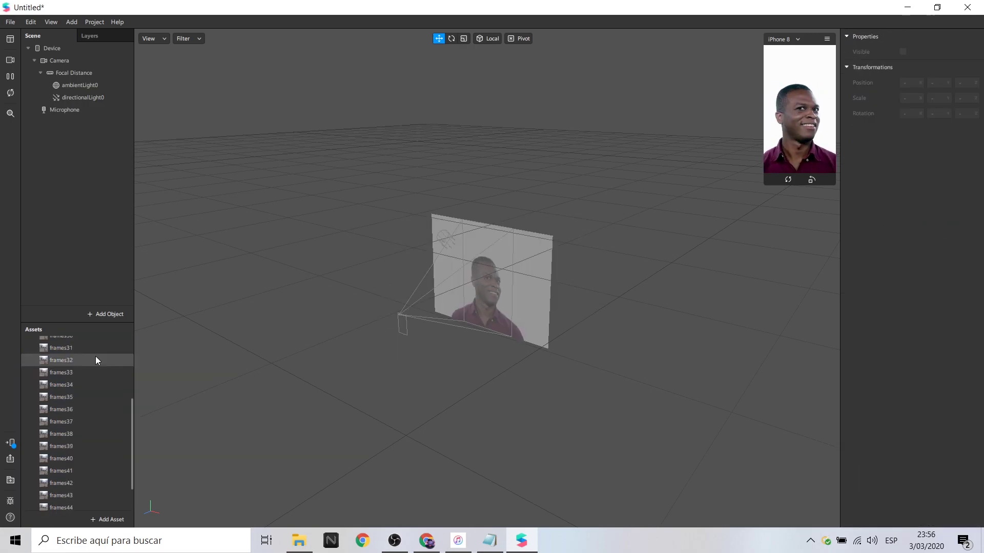
shift+click(88, 445)
key(Delete)
key(Return)
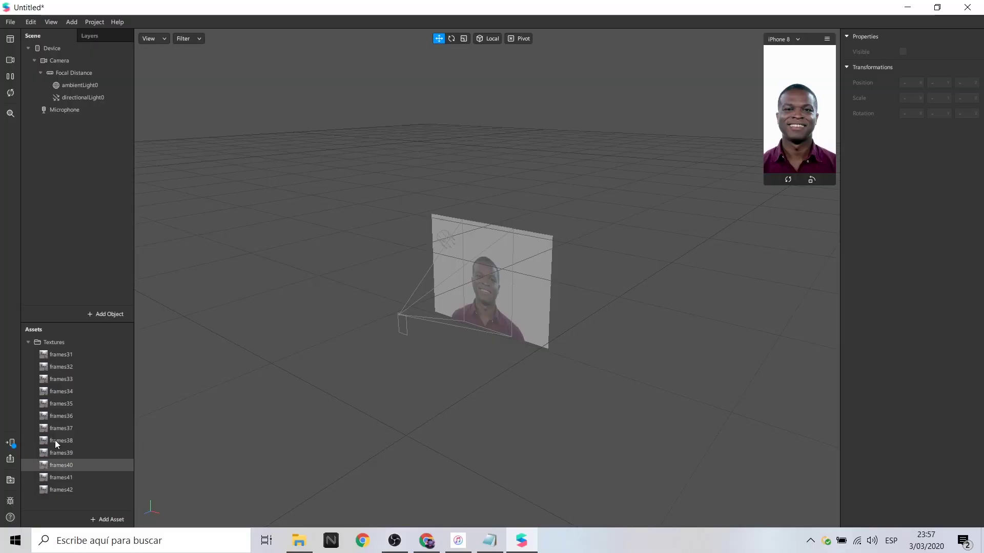
- Select frames31 to frames42 in the Assets and convert them from single textures into one texture sequence
click(74, 355)
shift+click(73, 490)
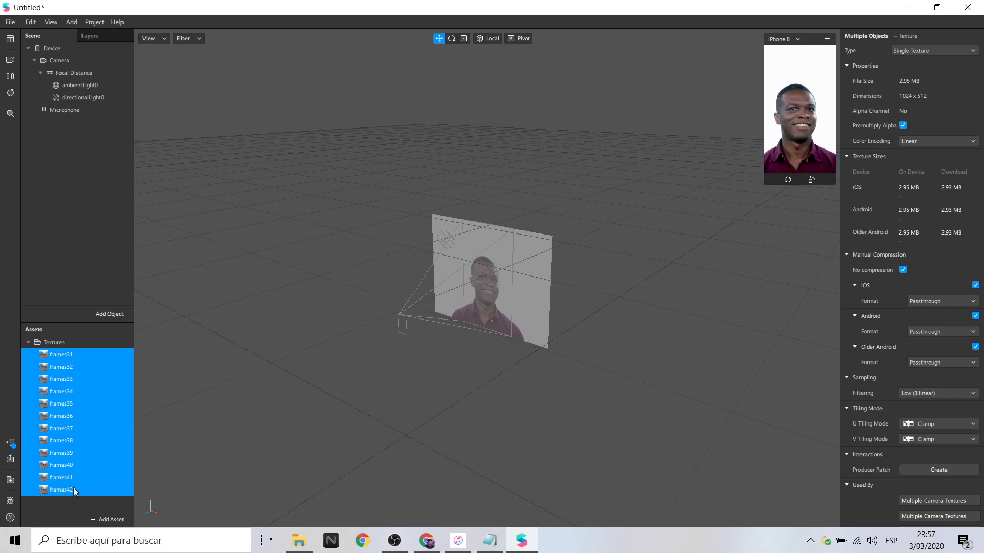
click(81, 355)
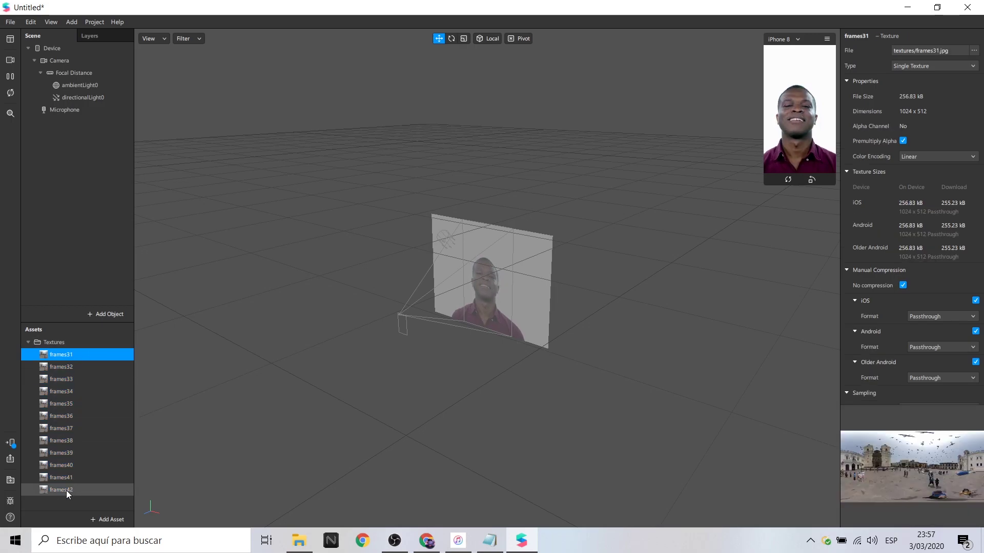
shift+click(94, 489)
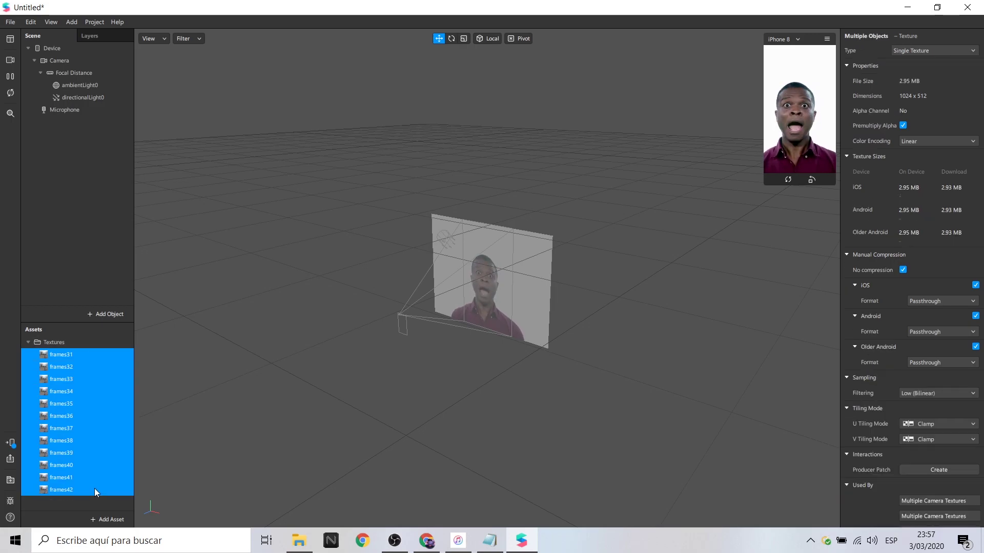
click(928, 50)
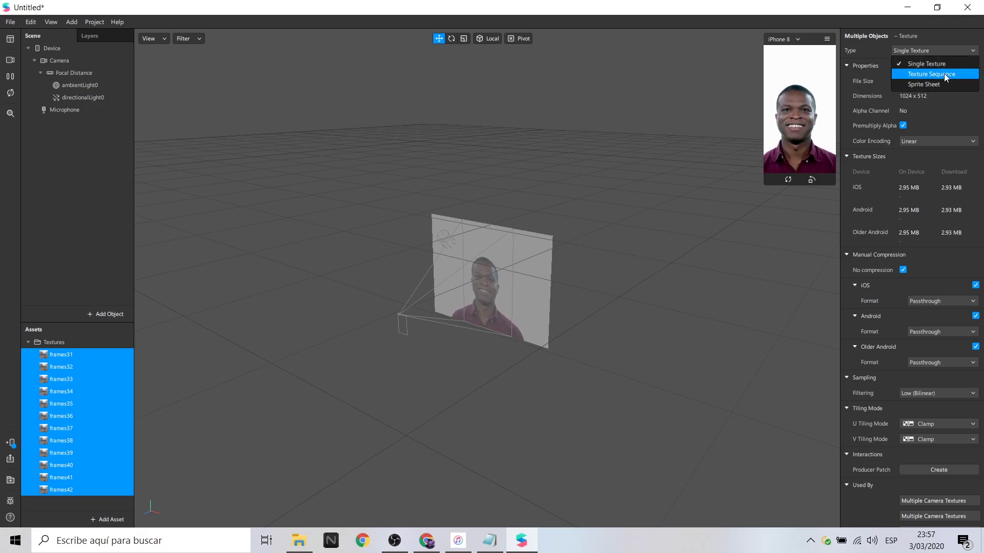
click(944, 73)
click(109, 400)
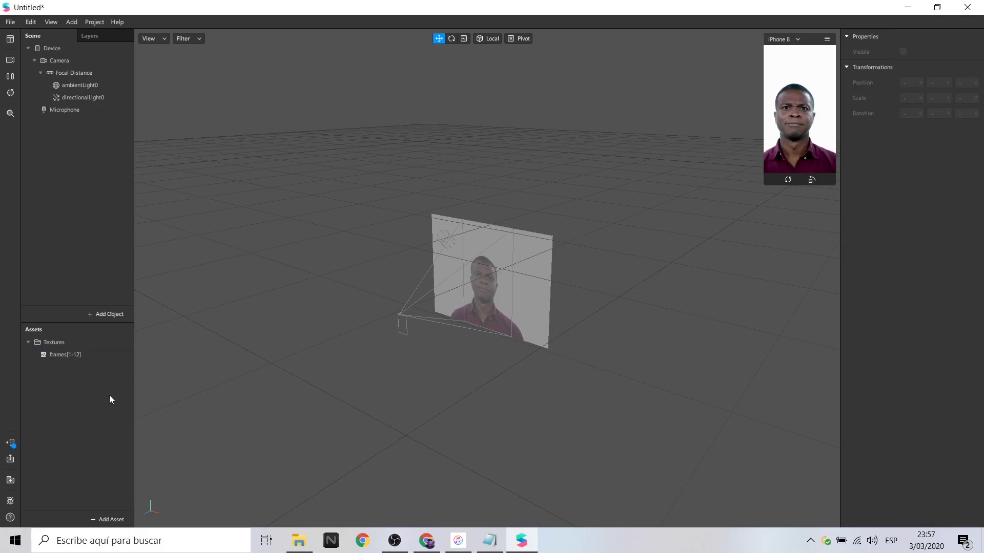
- Import the Sphere Primitive from the AR Library and place it in the scene outside the Device hierarchy
click(11, 482)
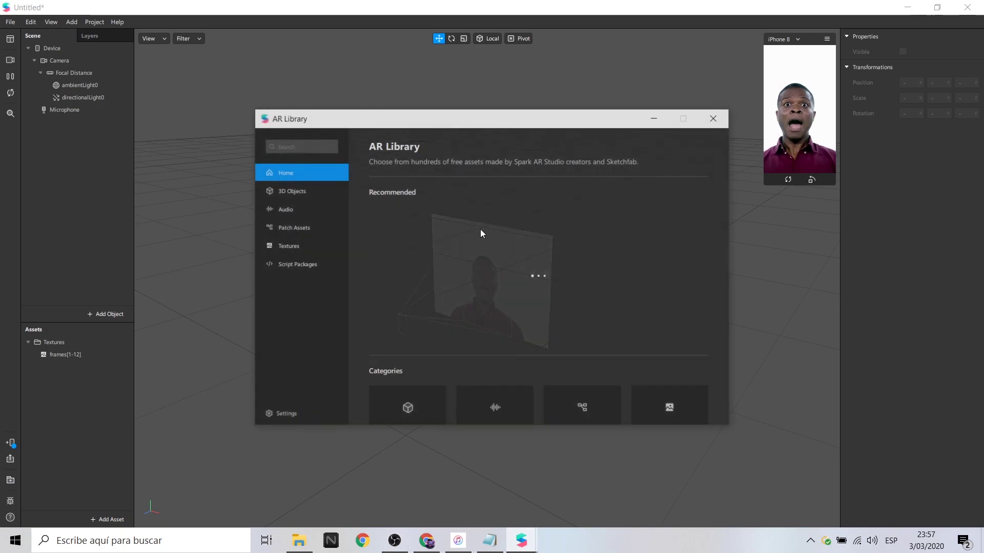
click(494, 218)
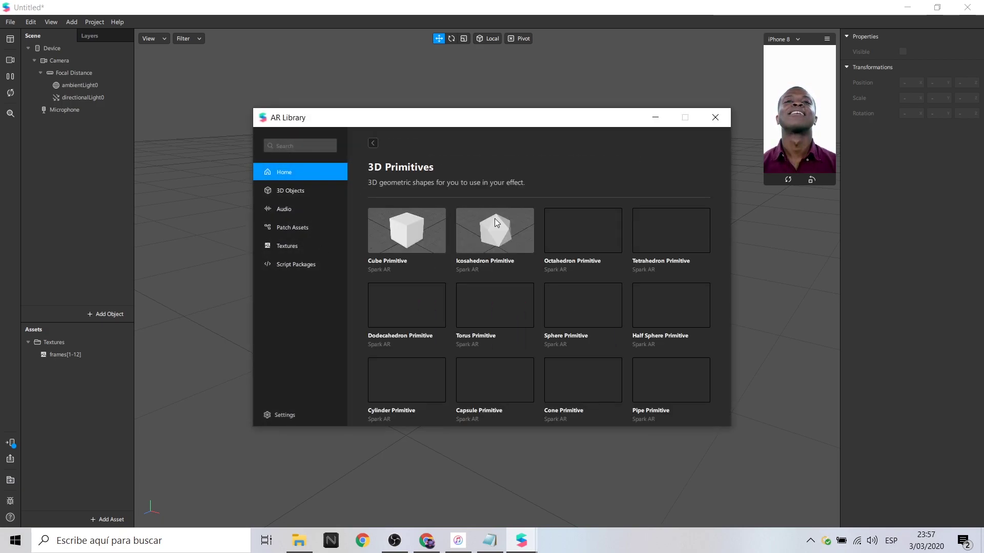
click(575, 306)
click(690, 170)
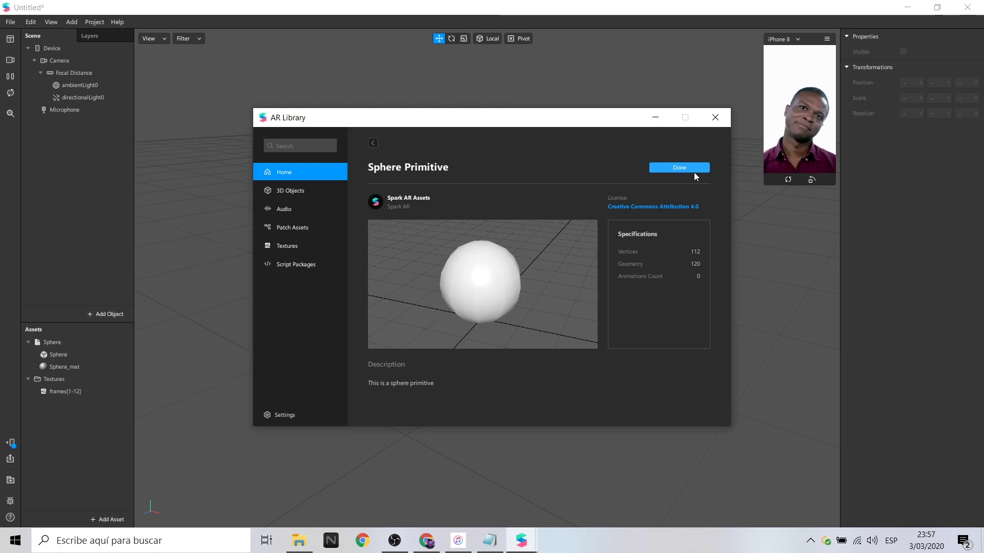
click(716, 117)
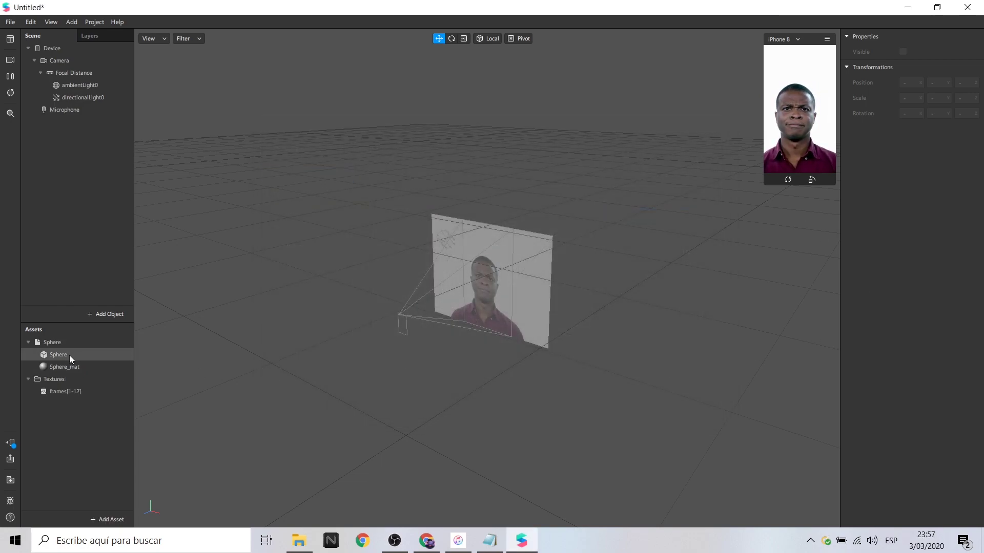
drag(51, 355, 73, 187)
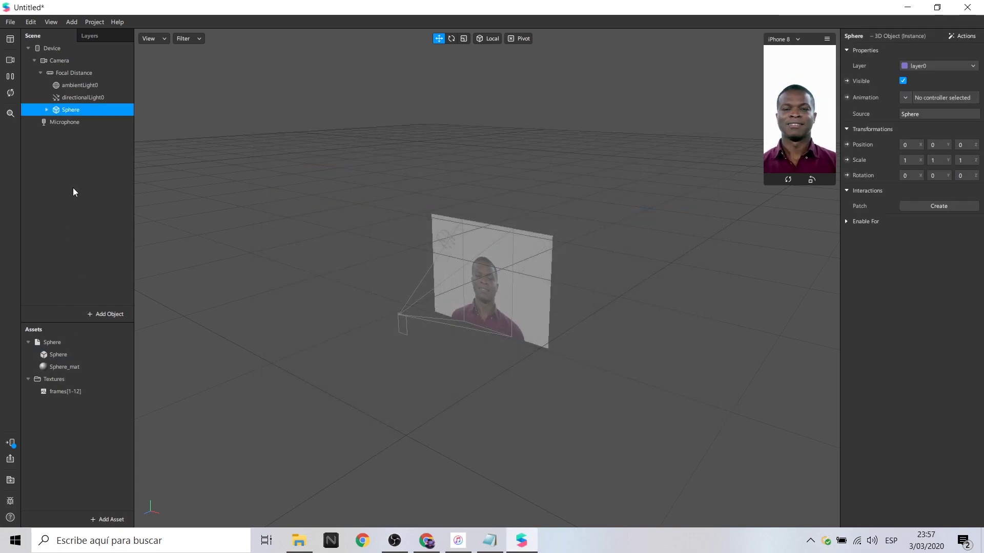
drag(66, 140, 64, 140)
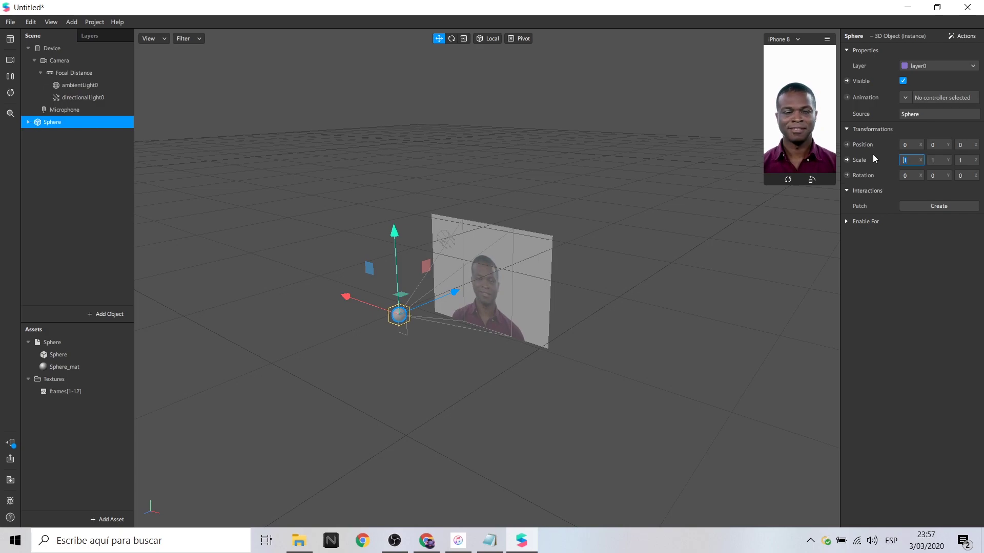
- Scale the sphere to 30 on X, Y and Z and move it along Z to about 0.381
text(30)
key(Tab)
text(30)
key(Return)
key(Tab)
text(30)
key(Return)
scroll(553, 275, down, 3)
drag(493, 273, 518, 267)
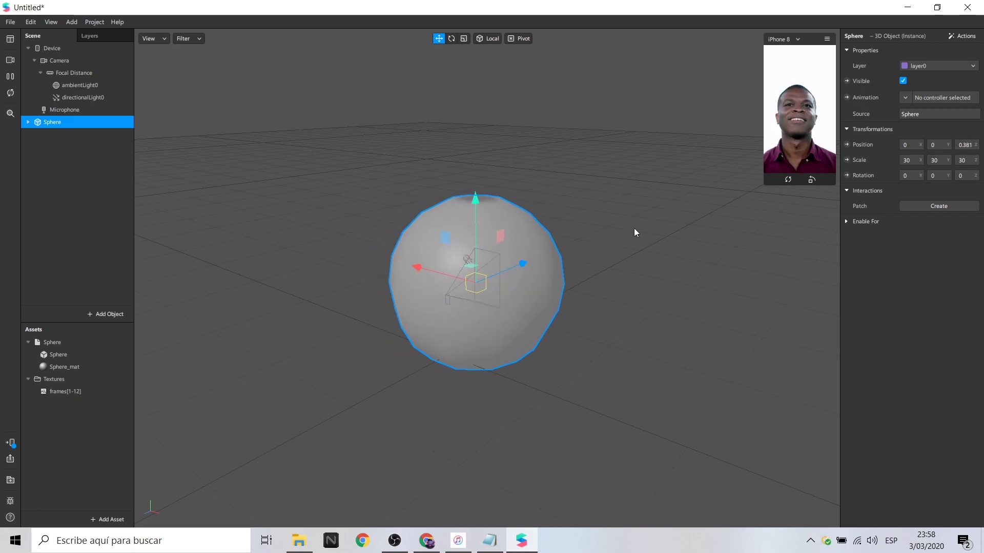
- Select the sphere mesh's material, Sphere_mat, and set its shader type to Flat
click(28, 122)
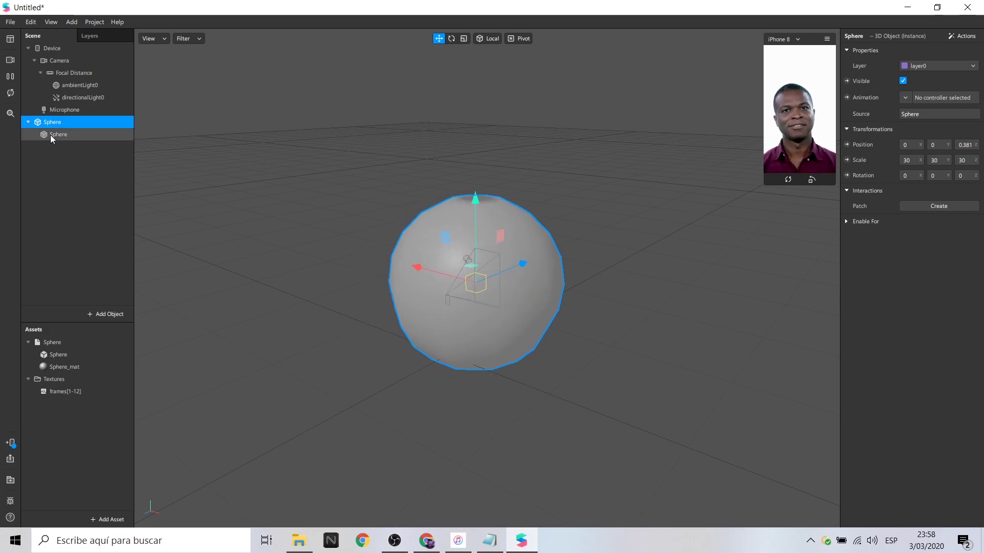
click(50, 134)
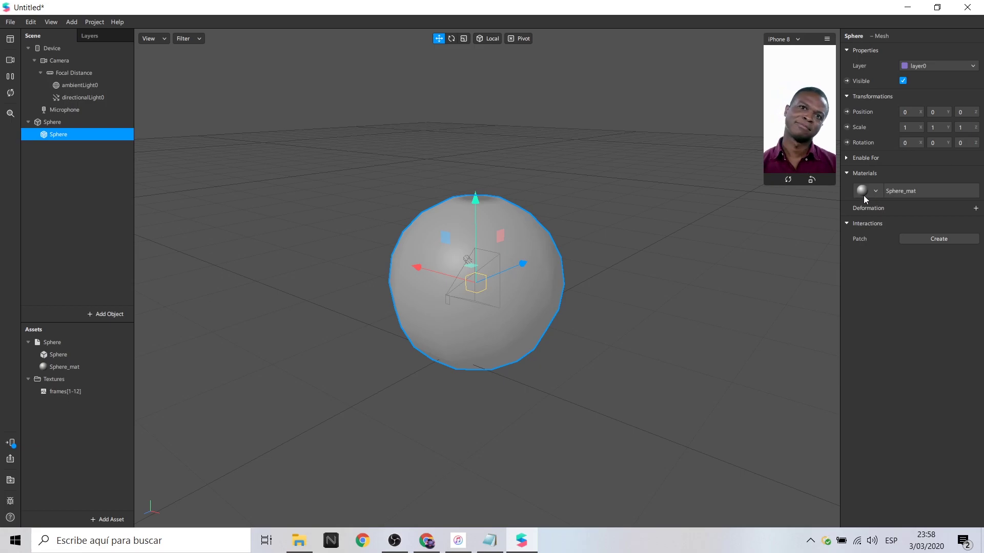
click(91, 366)
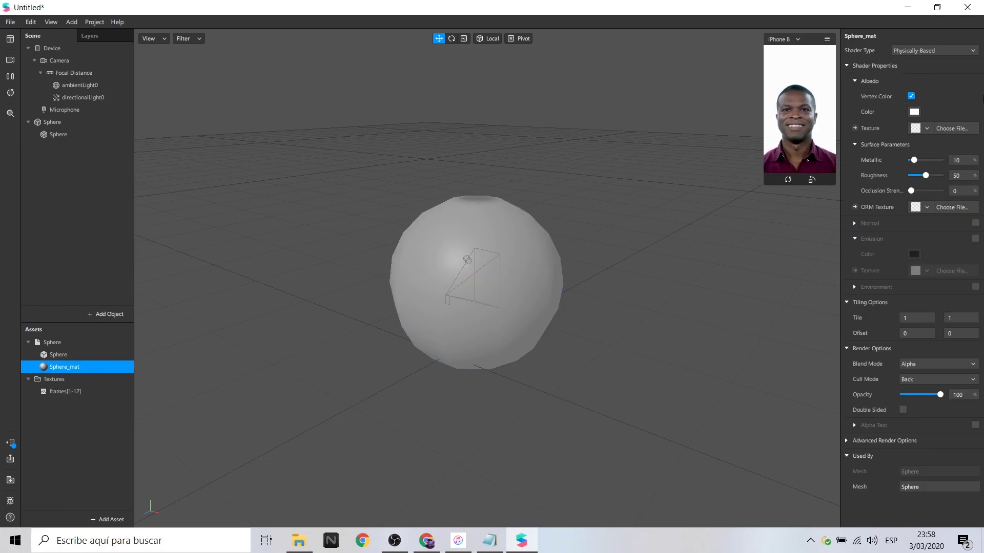
click(949, 53)
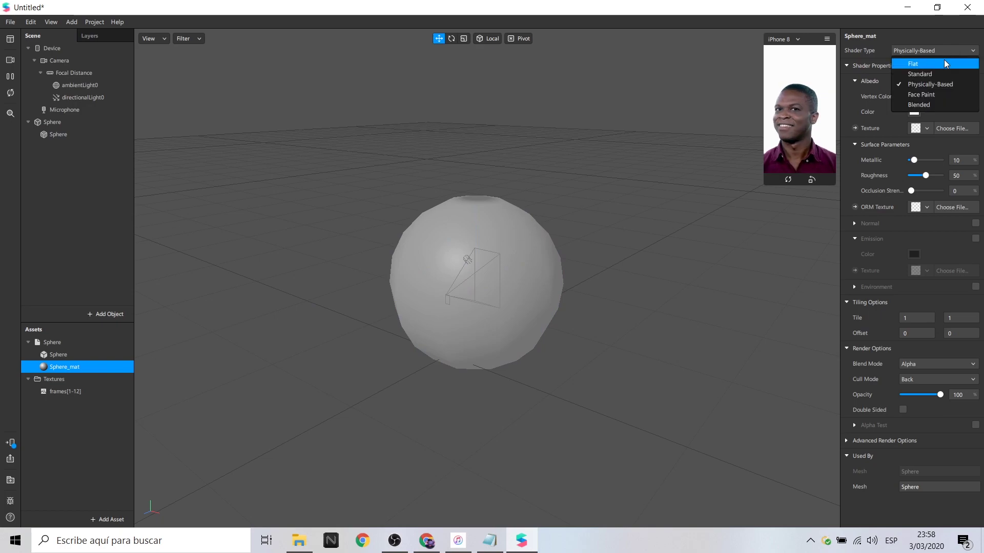
click(943, 59)
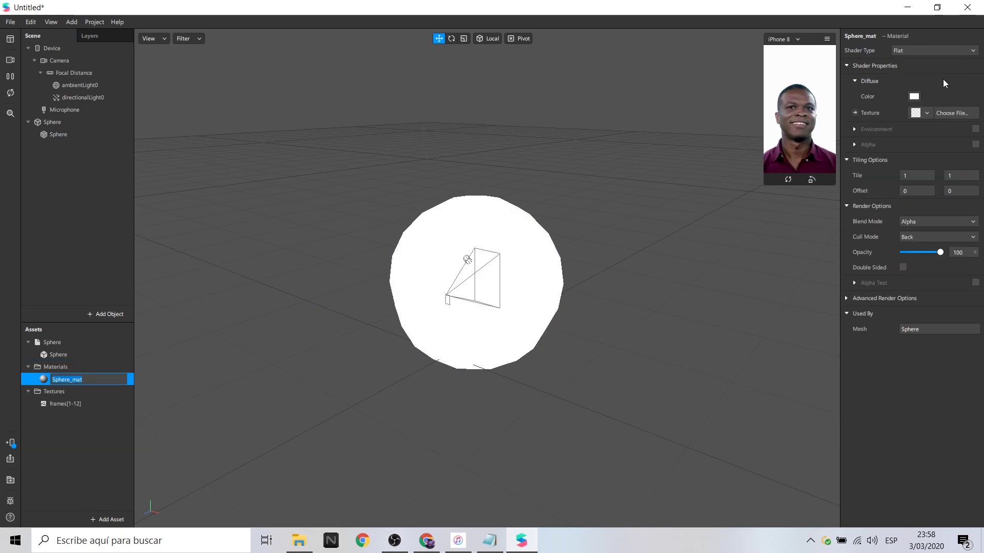
- Create a new animation sequence as the diffuse texture of Sphere_mat and select it in the Assets
click(927, 111)
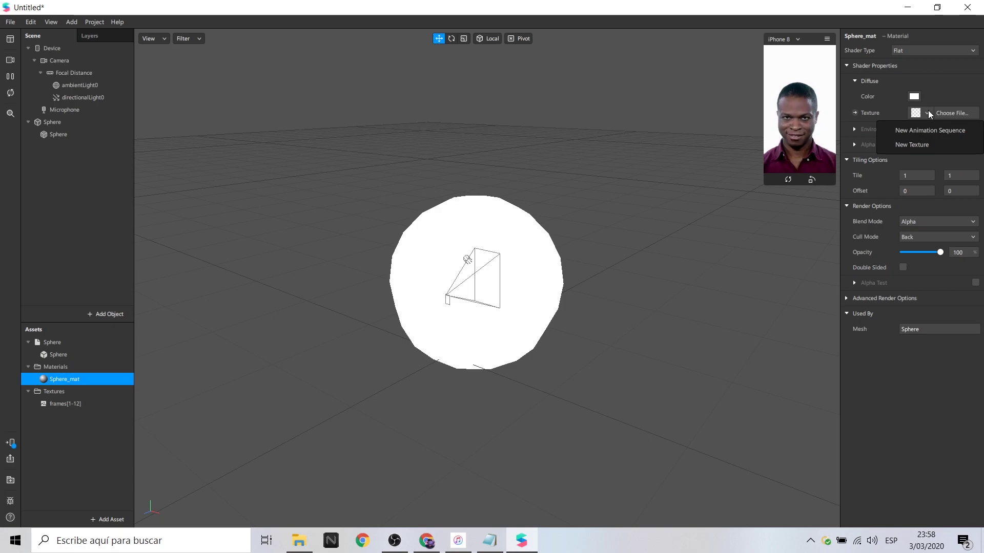
click(930, 128)
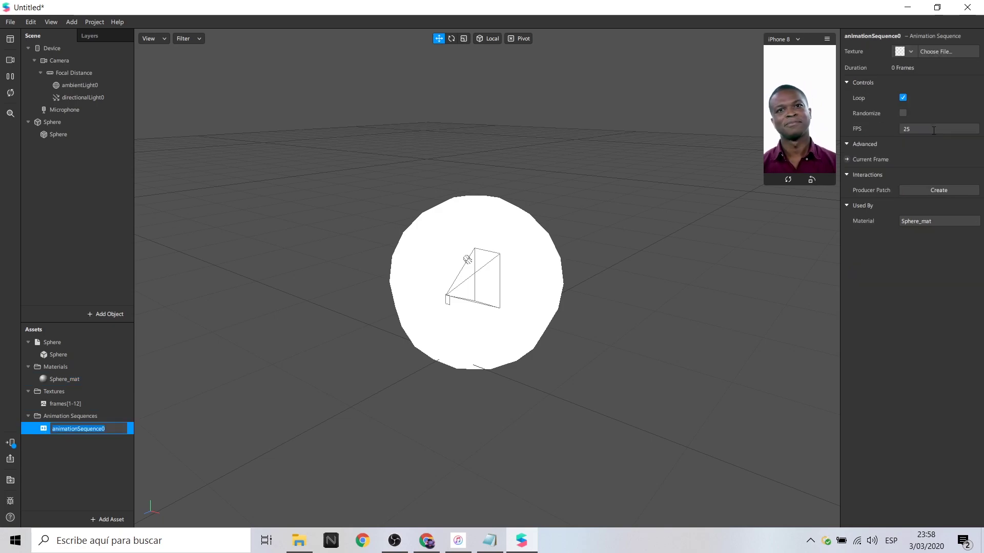
click(127, 454)
click(103, 430)
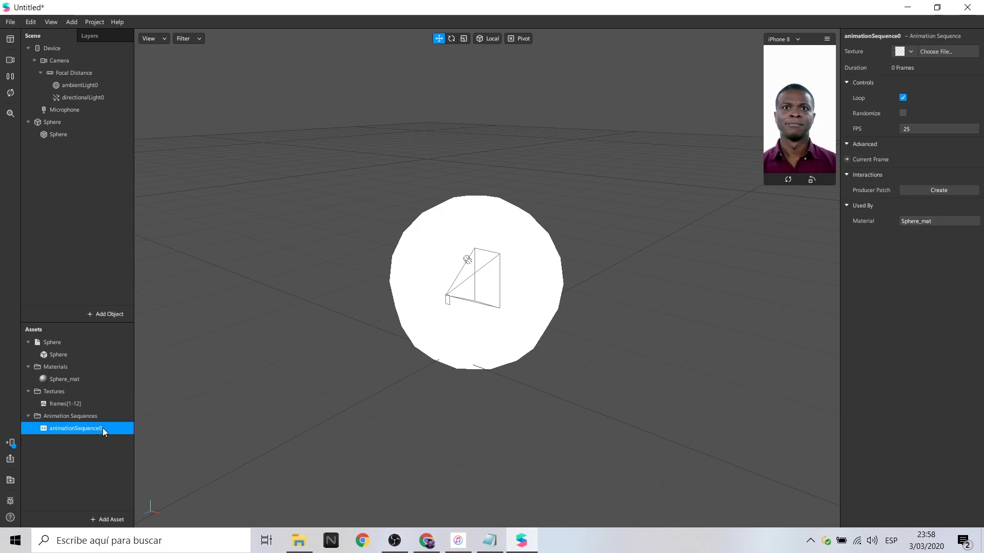
- Assign the frames[1-12] texture sequence to the animation sequence and set its playback rate to 12 FPS
click(911, 49)
click(925, 61)
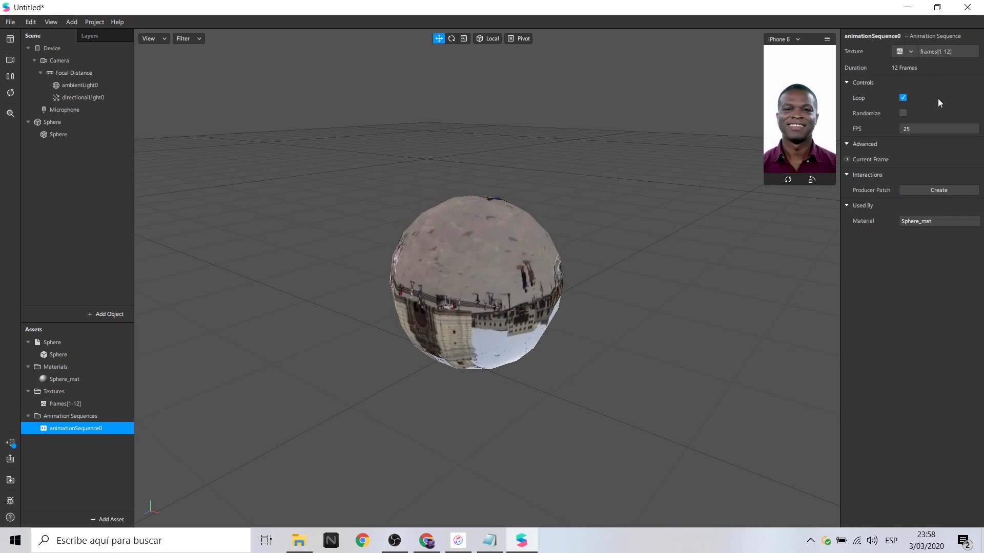
click(901, 128)
text(12)
key(Return)
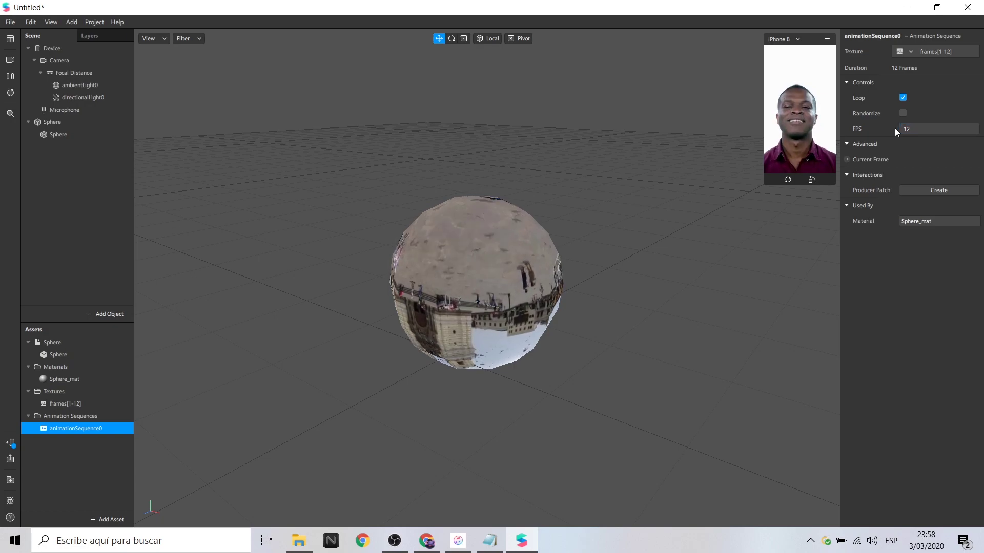
- Rotate the sphere mesh about its Z axis to about 179.2 degrees so the image stands upright
click(450, 38)
click(506, 247)
drag(515, 254, 519, 302)
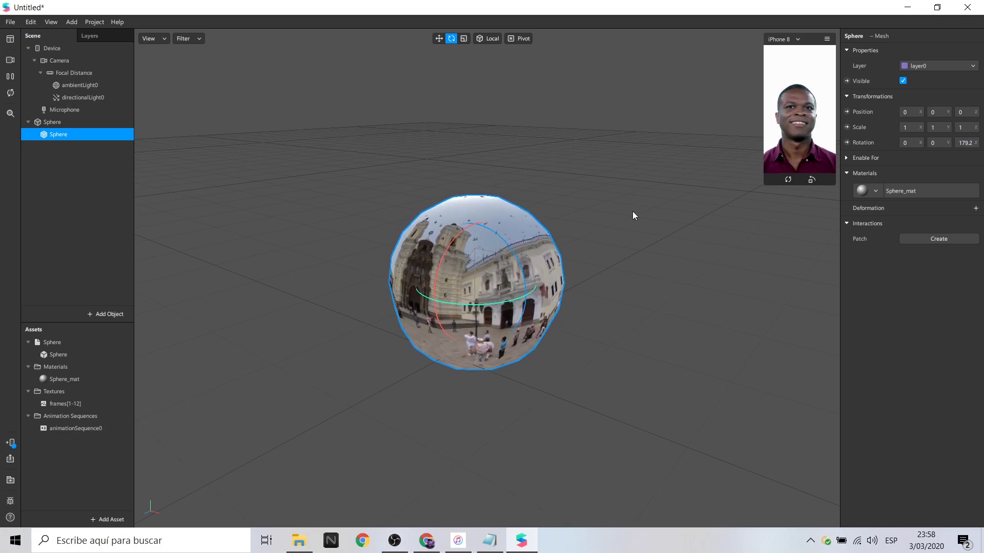
- Set Sphere_mat's blend mode to Replace and its cull mode to Front, and enlarge the device preview
click(90, 379)
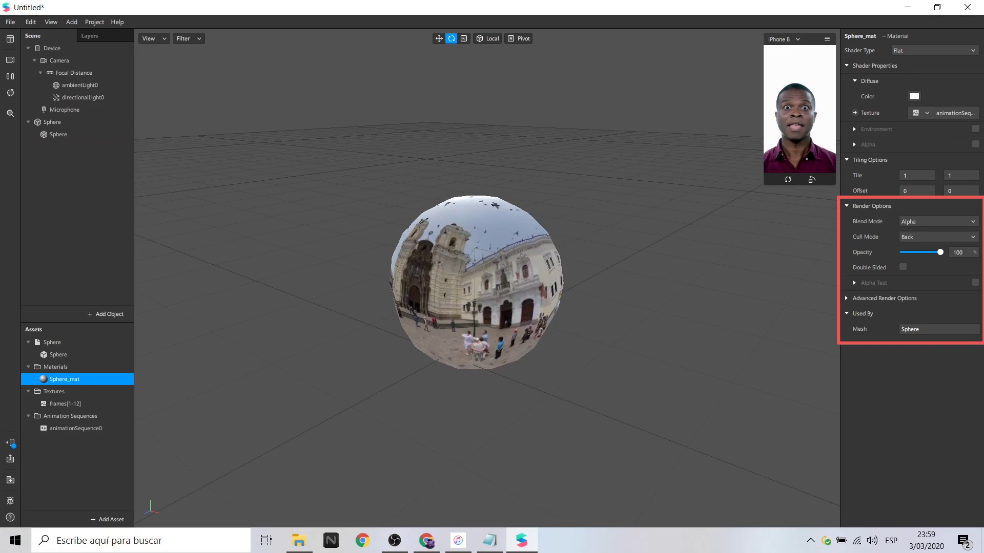
click(937, 220)
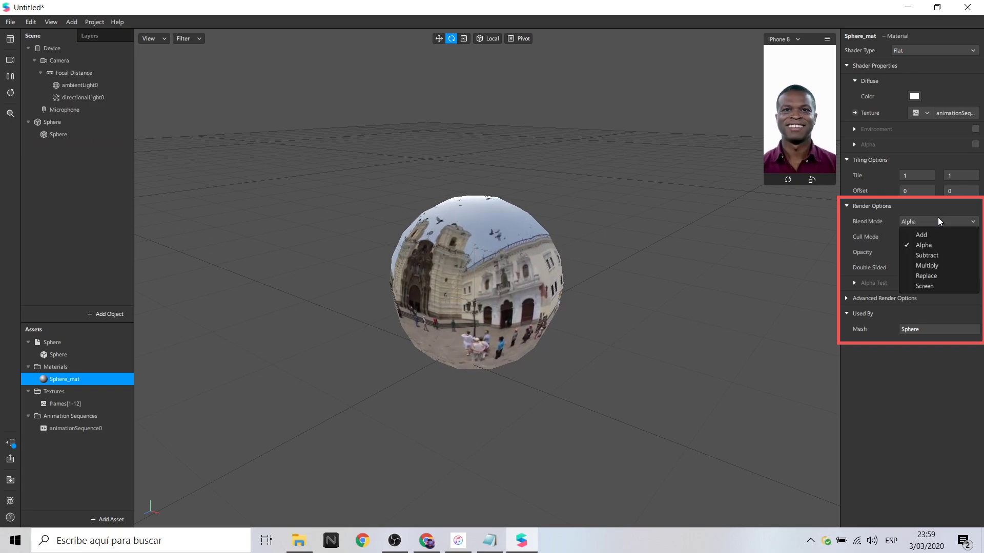
click(932, 277)
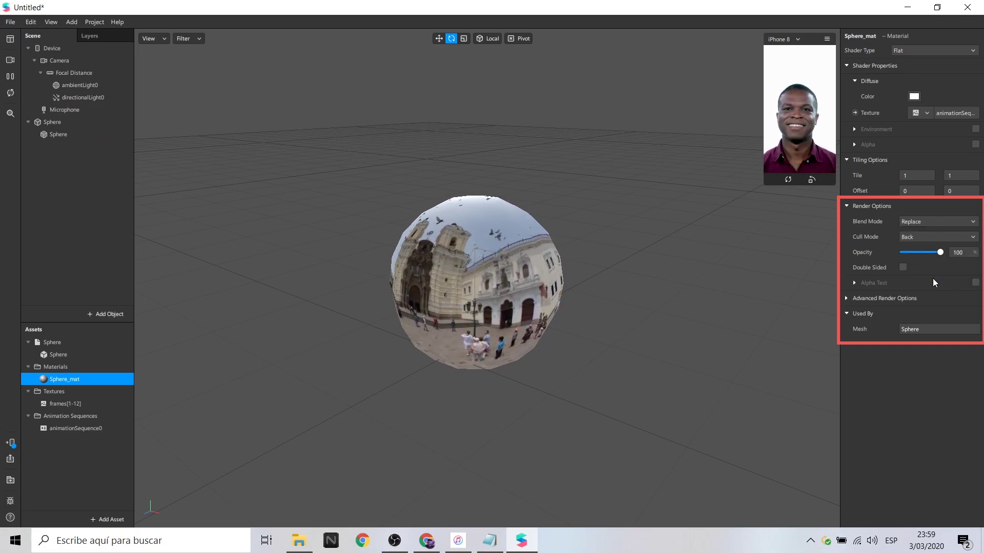
click(917, 237)
click(935, 250)
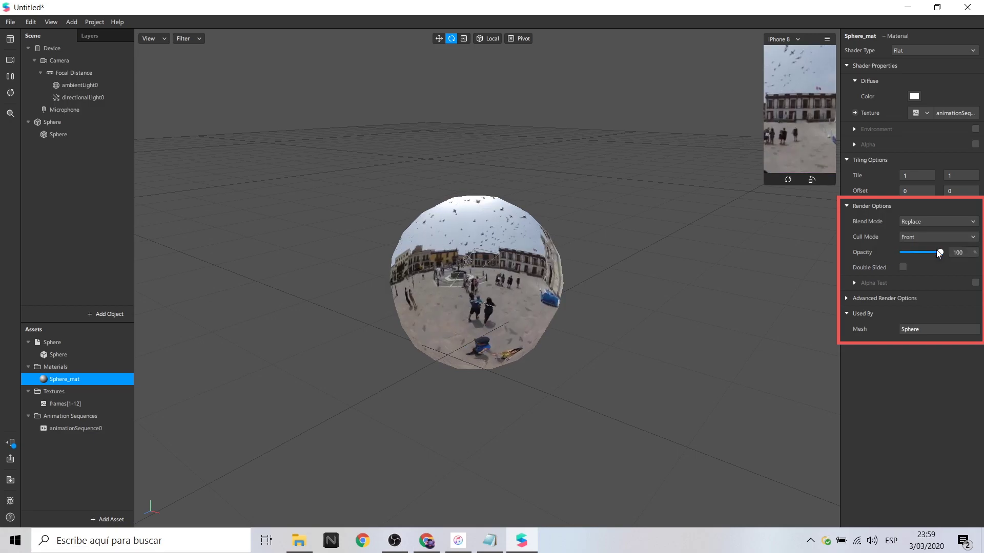
drag(768, 182, 730, 245)
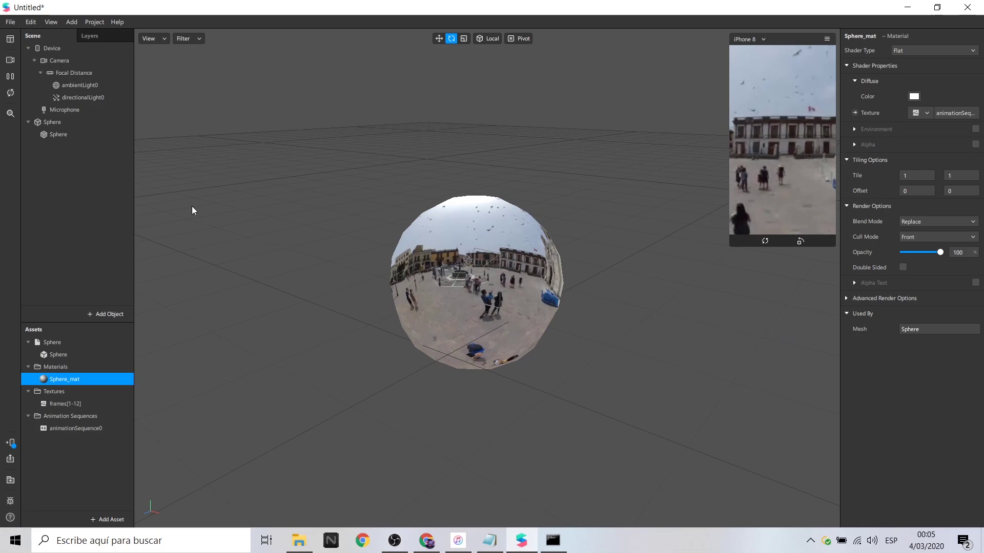
- Add a texture extraction and a person segmentation mask texture to the Camera
click(84, 62)
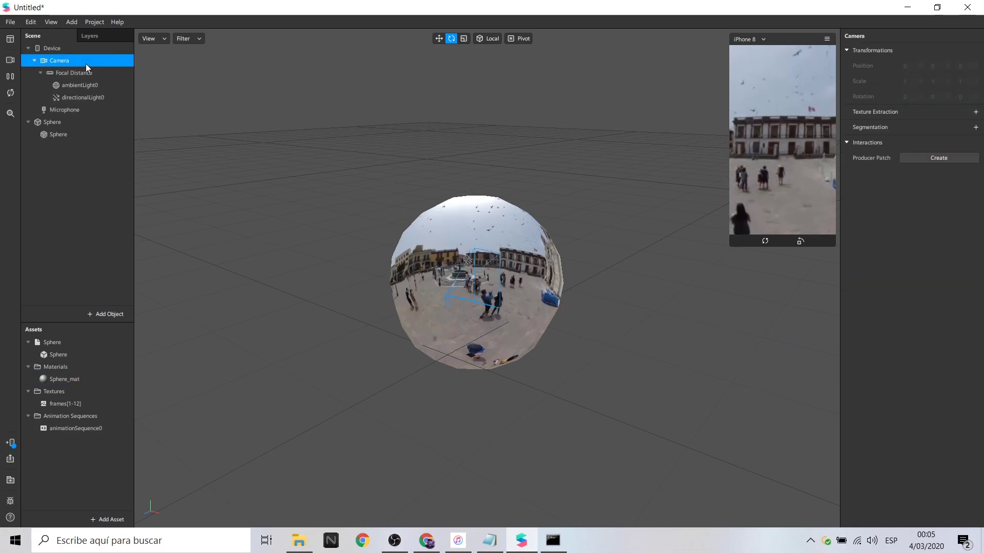
click(975, 112)
click(975, 142)
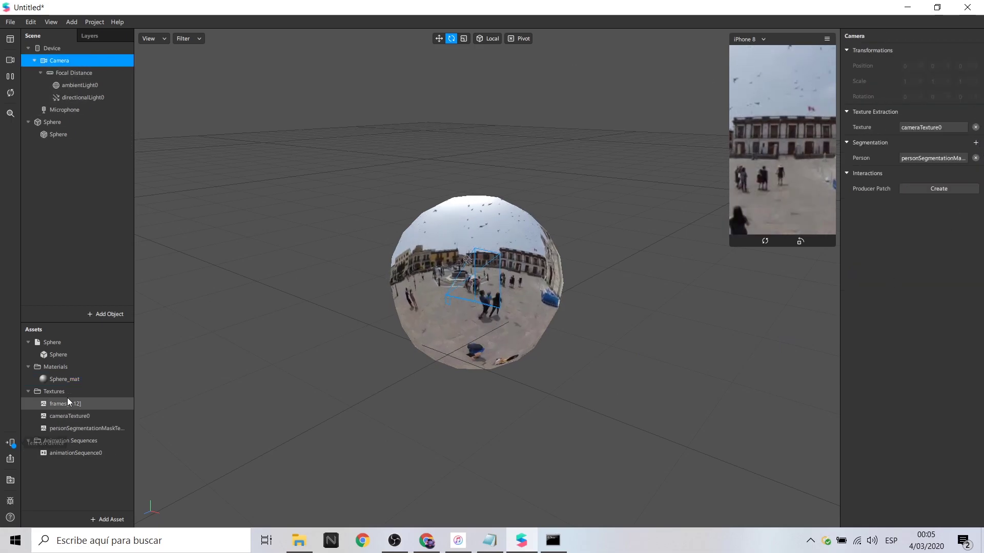
- Add a canvas under the Camera and insert a rectangle inside that canvas
right_click(103, 65)
mouse_move(116, 73)
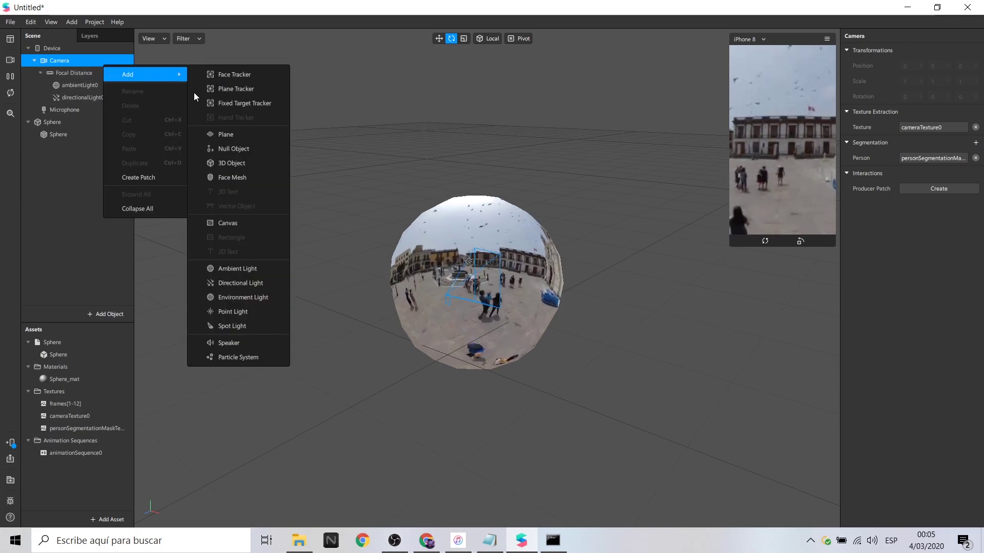
click(232, 222)
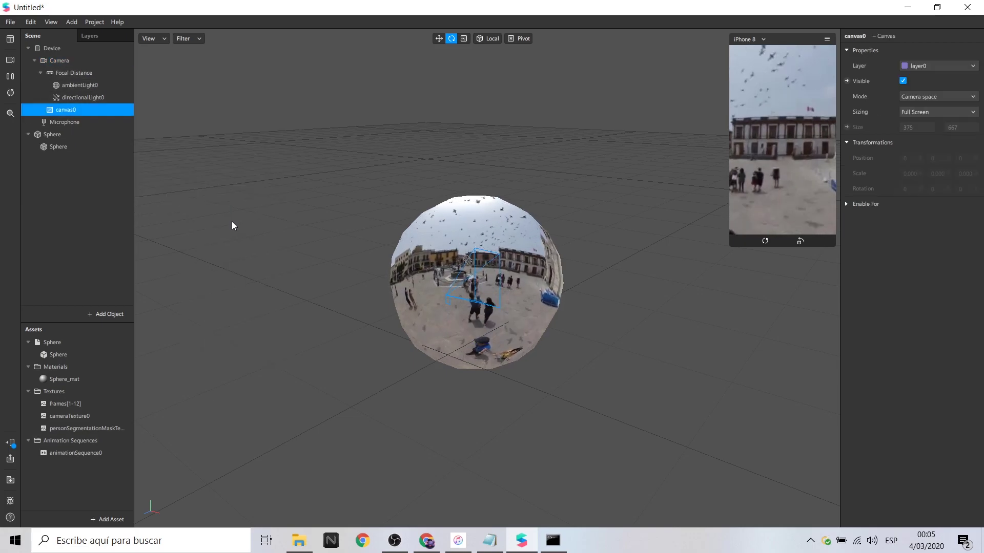
right_click(113, 109)
mouse_move(171, 122)
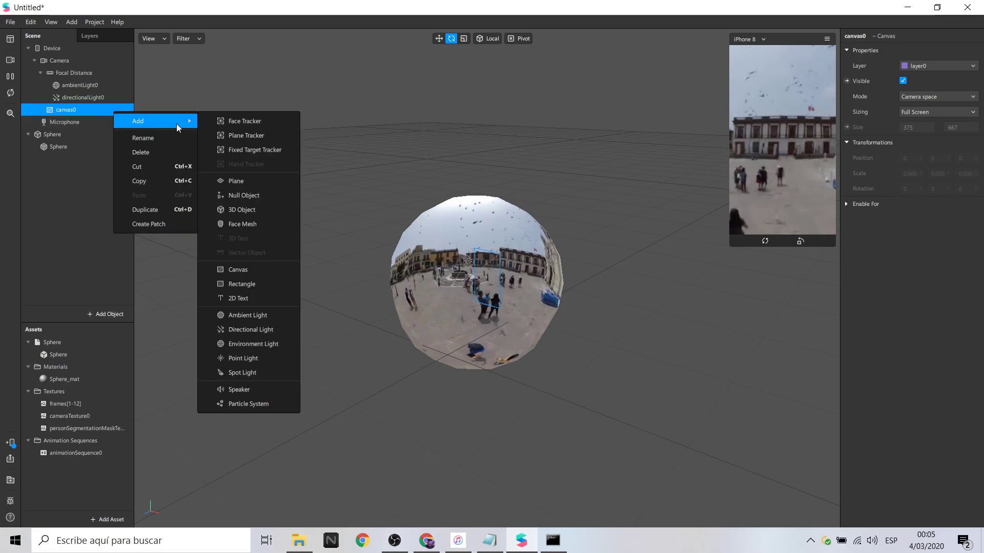
click(254, 285)
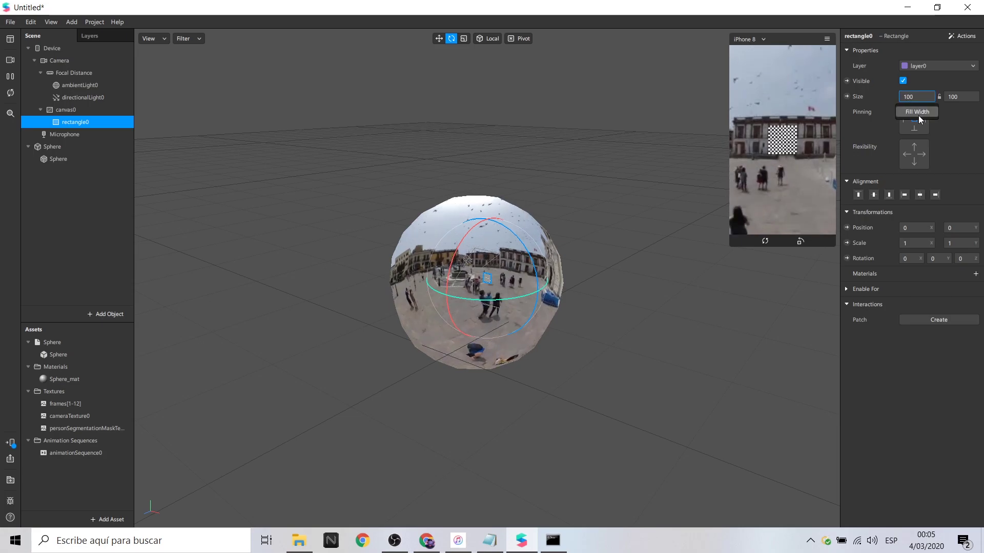
- Set the rectangle's size to 375 by 667 so it fills the device screen
click(916, 97)
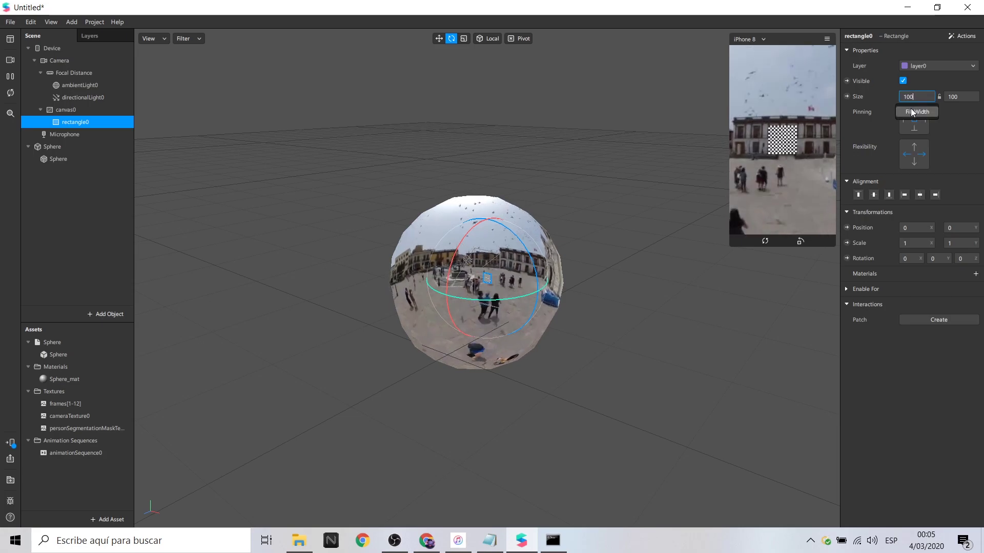
text(375)
key(Return)
double_click(956, 97)
text(667)
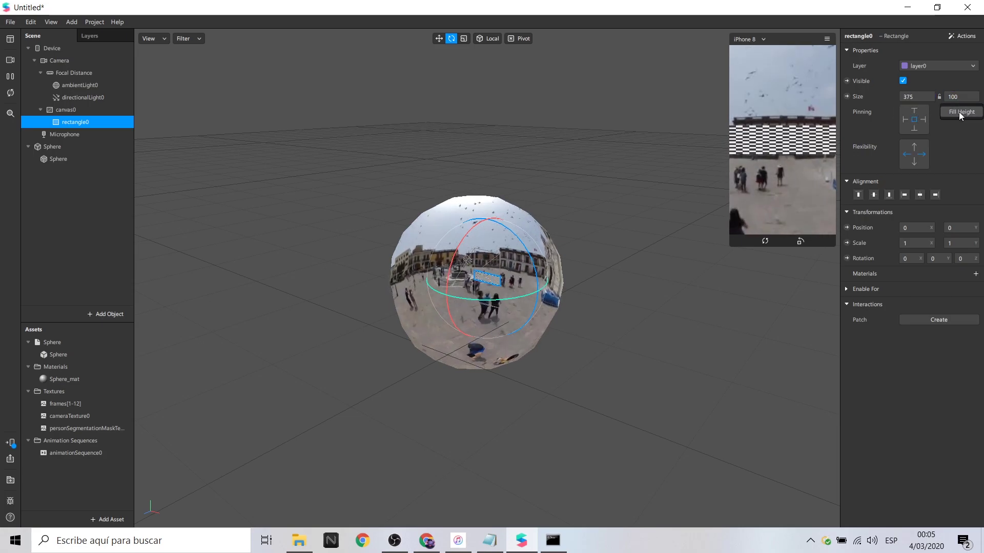
key(Return)
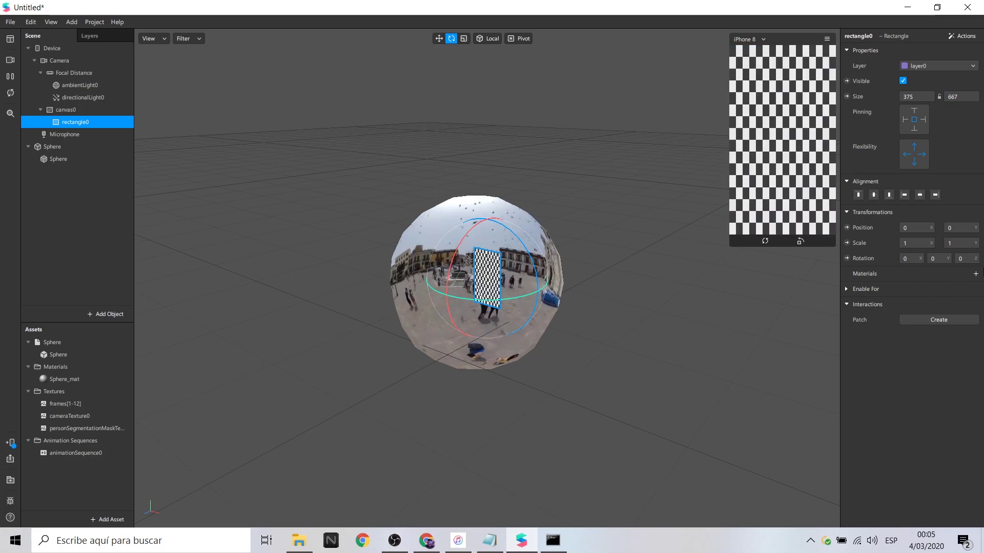
- Create a new material for the rectangle with the Flat shader type and cameraTexture0 as its diffuse texture
click(976, 274)
click(921, 313)
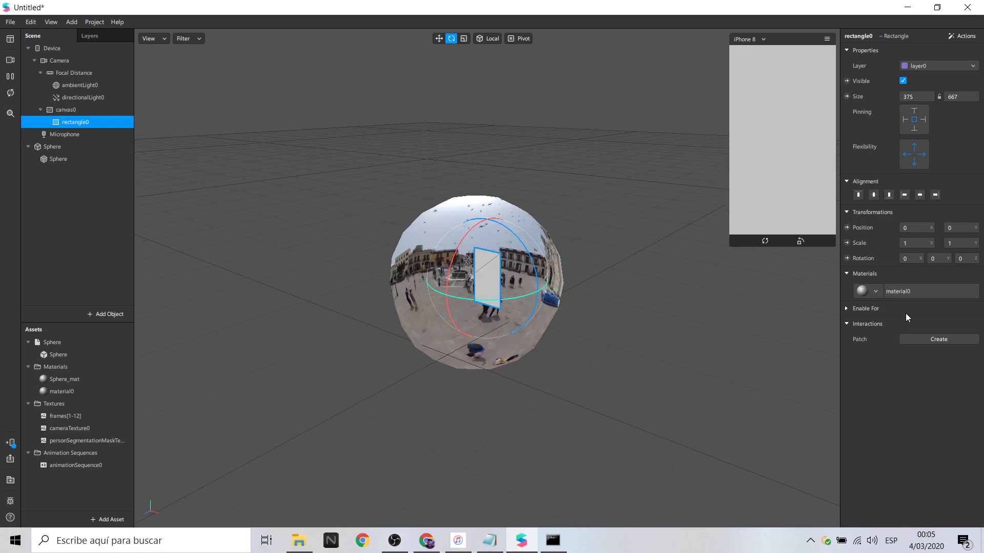
click(101, 392)
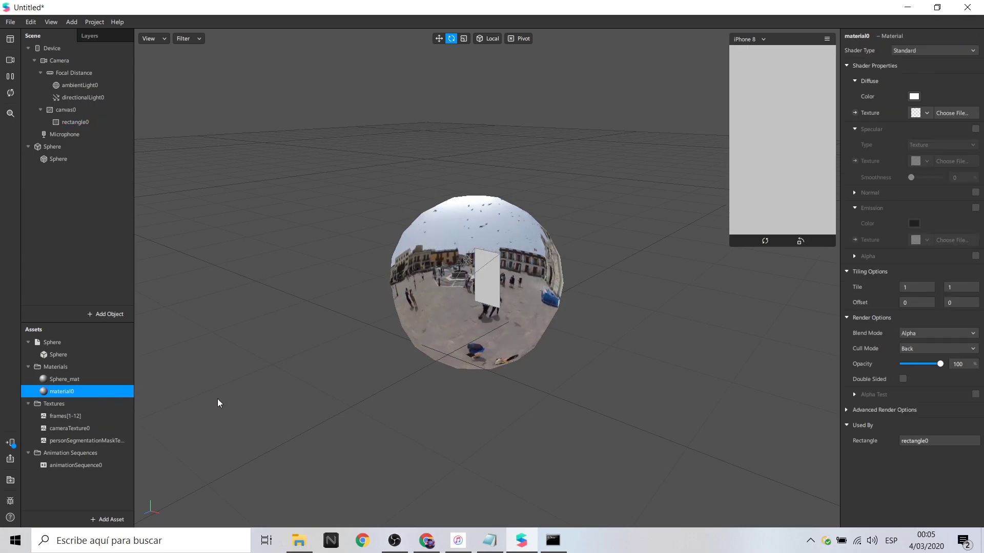
click(930, 51)
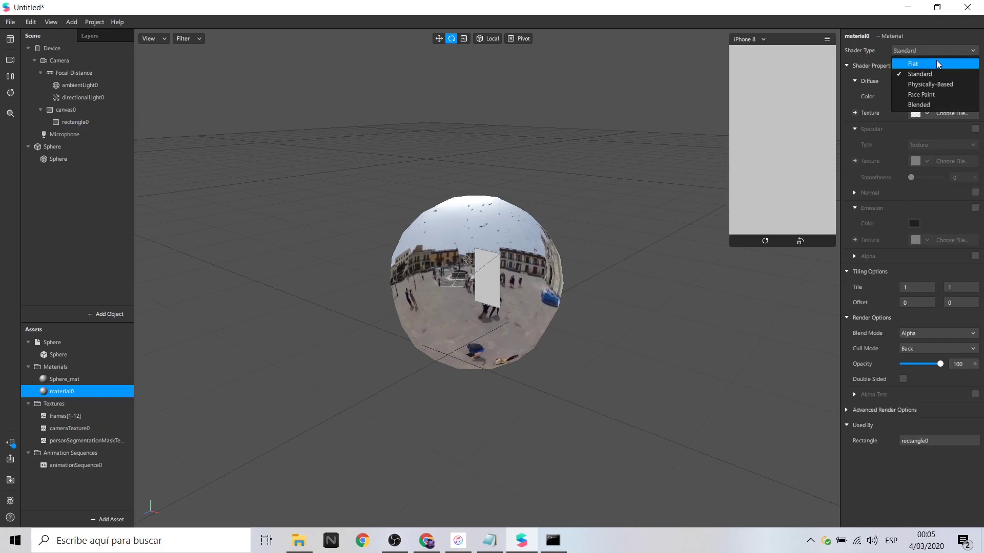
click(936, 62)
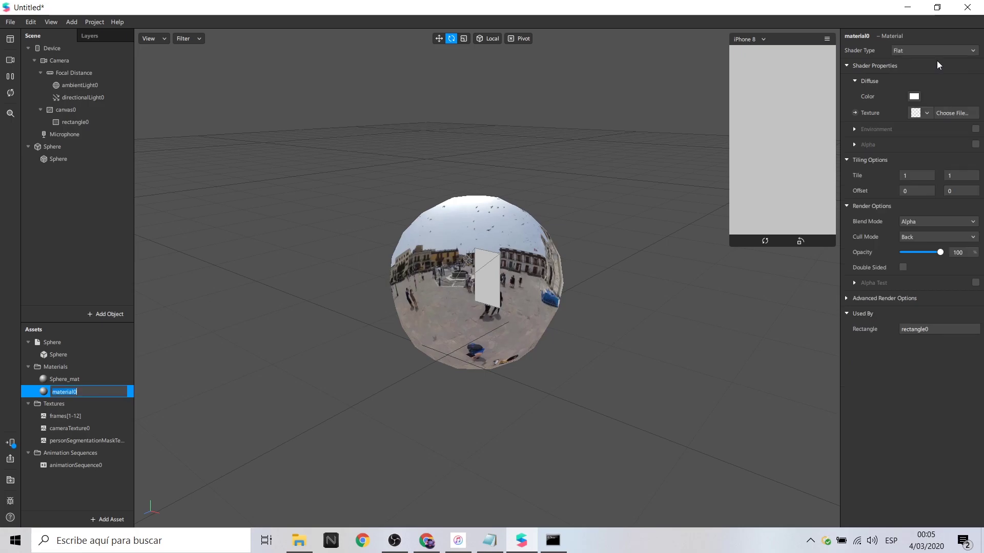
click(927, 112)
click(926, 145)
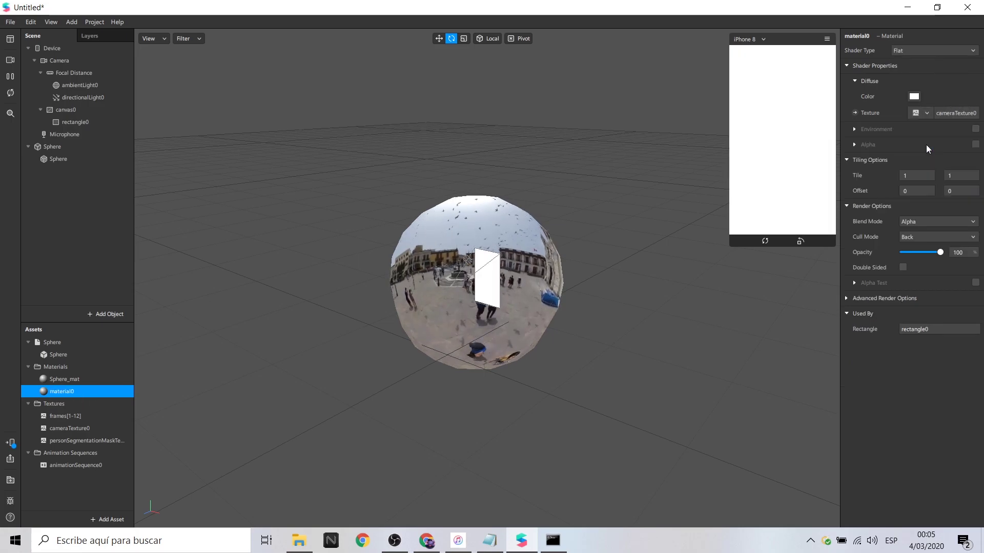
- Enable material0's alpha with the person segmentation mask texture, and enable Alpha Test with a slightly raised cutoff
click(975, 145)
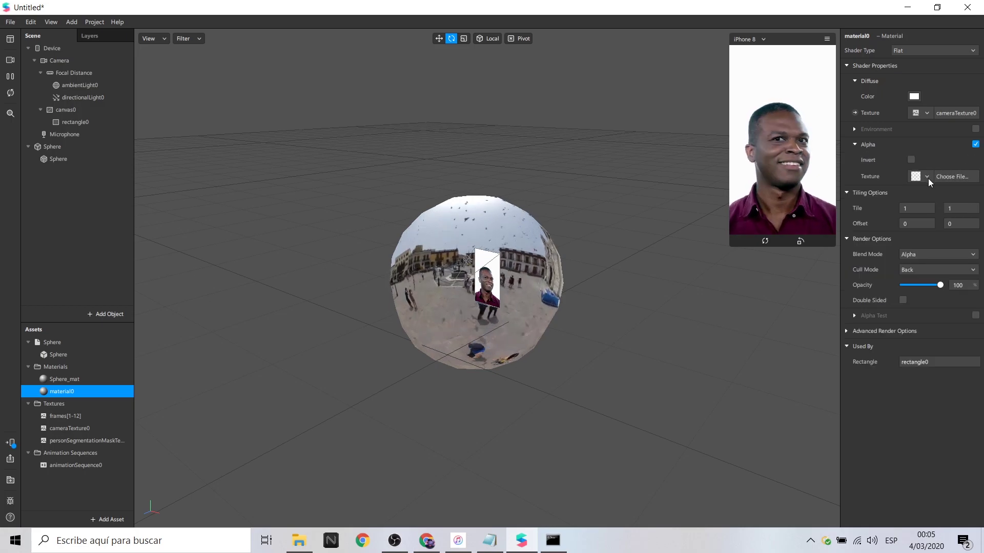
click(926, 177)
click(927, 225)
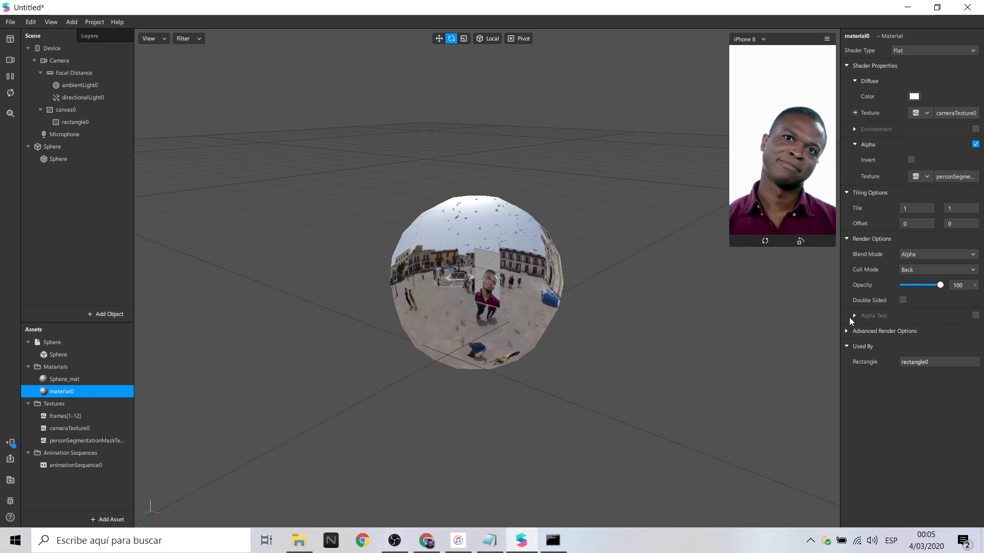
click(975, 315)
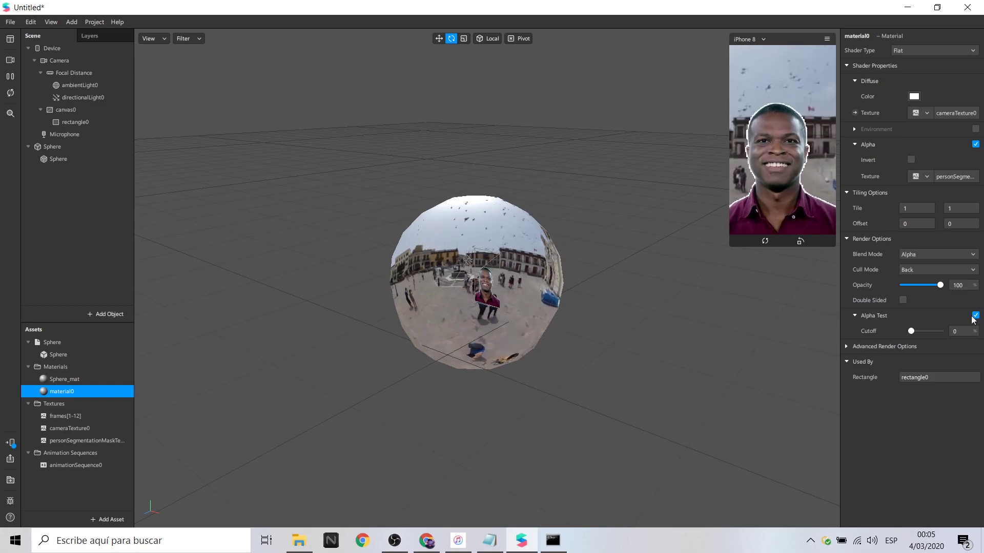
drag(912, 332, 922, 333)
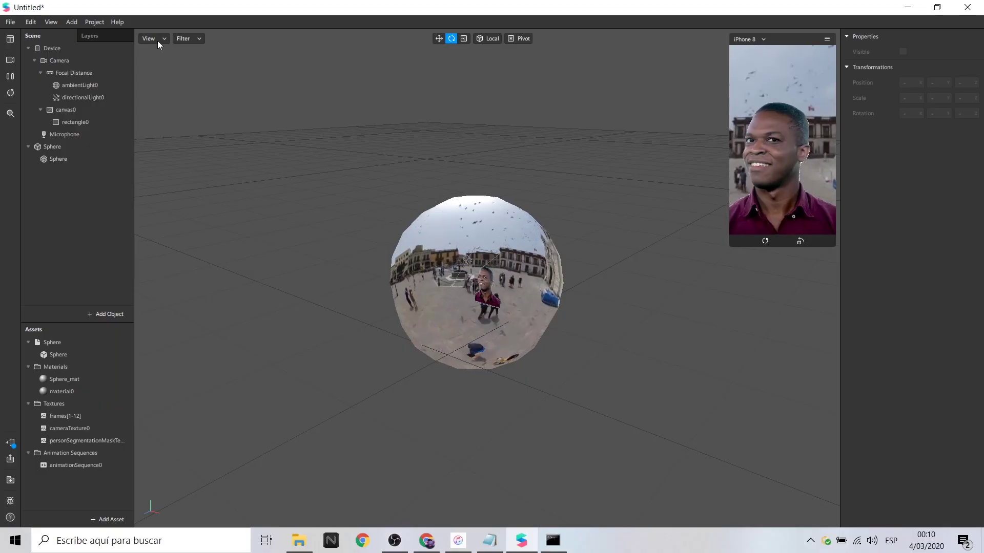
- Show the Patch Editor and add a Screen Tap patch to it
click(72, 23)
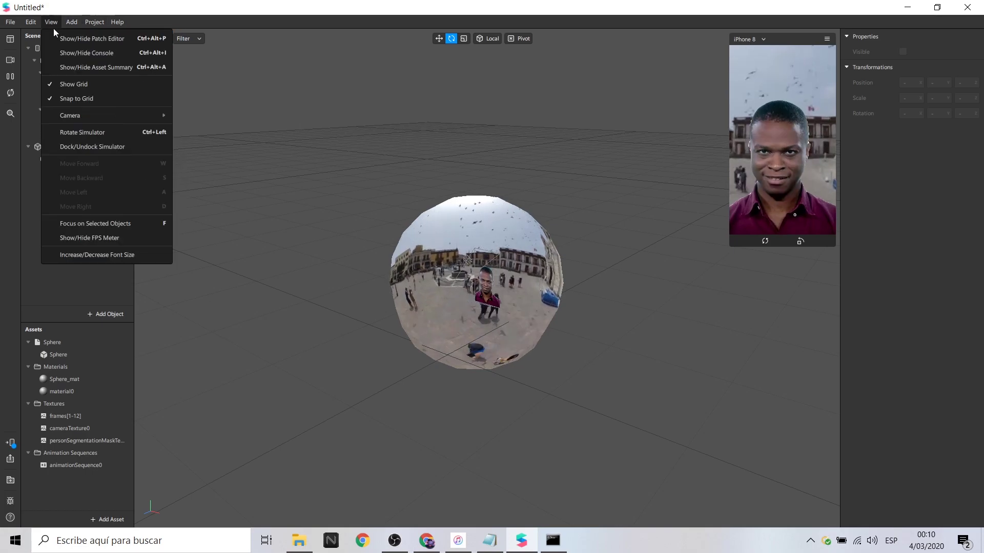
click(58, 37)
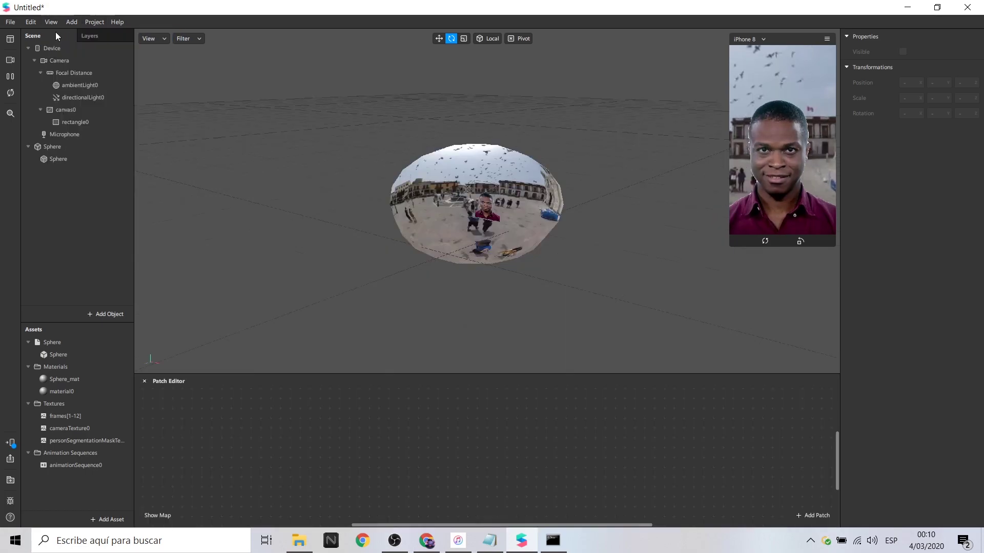
double_click(287, 424)
text(scree)
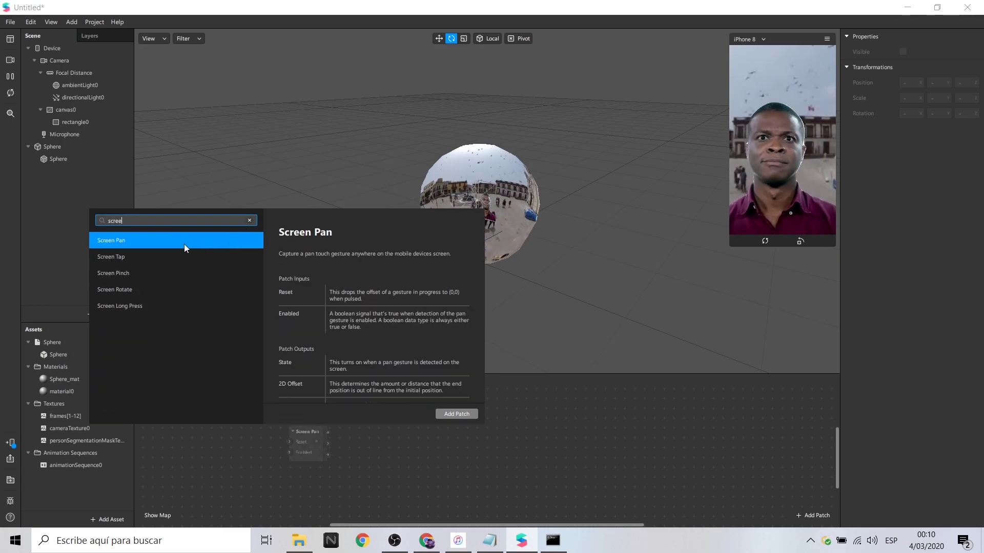
click(175, 255)
click(473, 415)
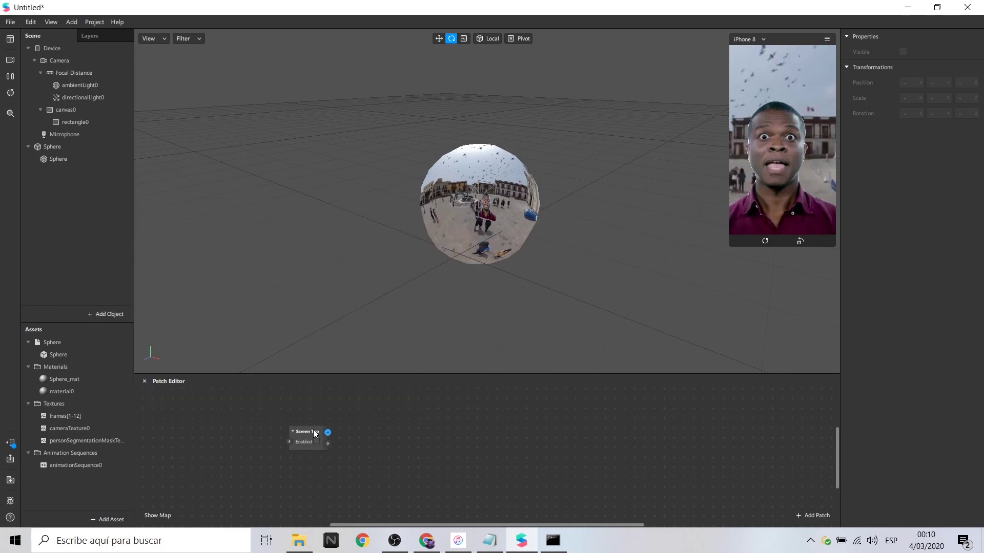
click(408, 433)
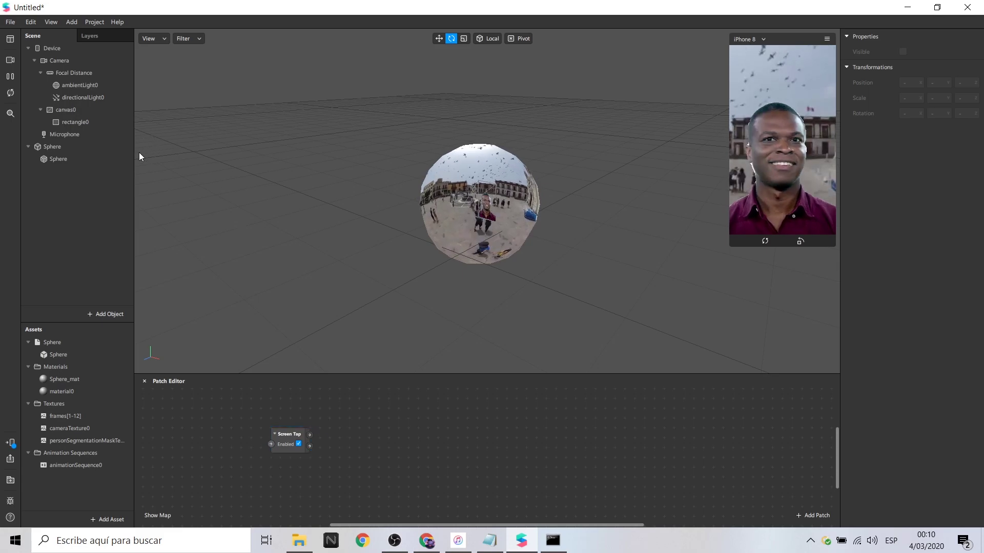
- Create a Visible patch for the top-level Sphere object and connect Screen Tap to it through a Switch patch
click(54, 148)
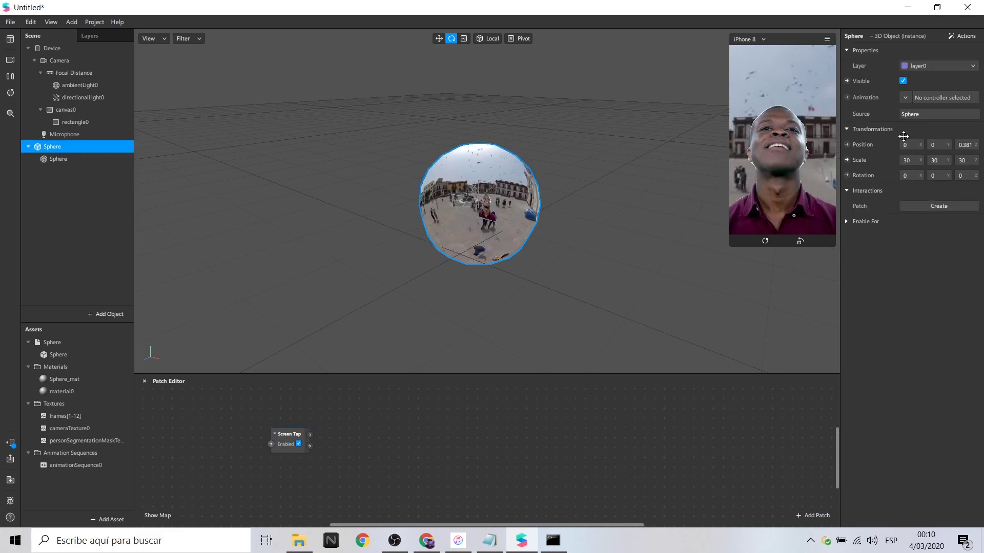
click(847, 82)
drag(520, 469, 475, 415)
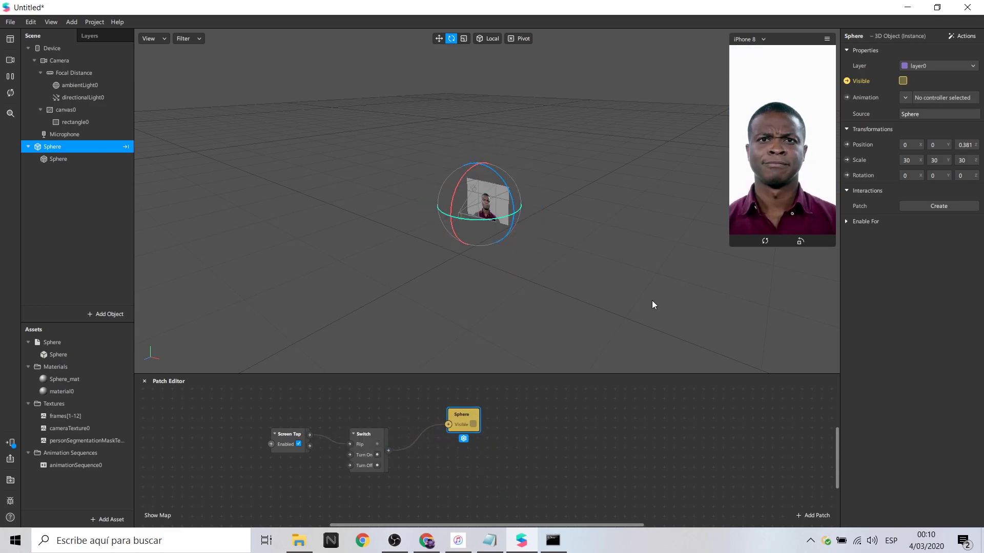
- Turn on touch simulation in the device preview and tap the preview repeatedly to test the sphere's visibility toggle
click(827, 39)
click(851, 60)
click(813, 77)
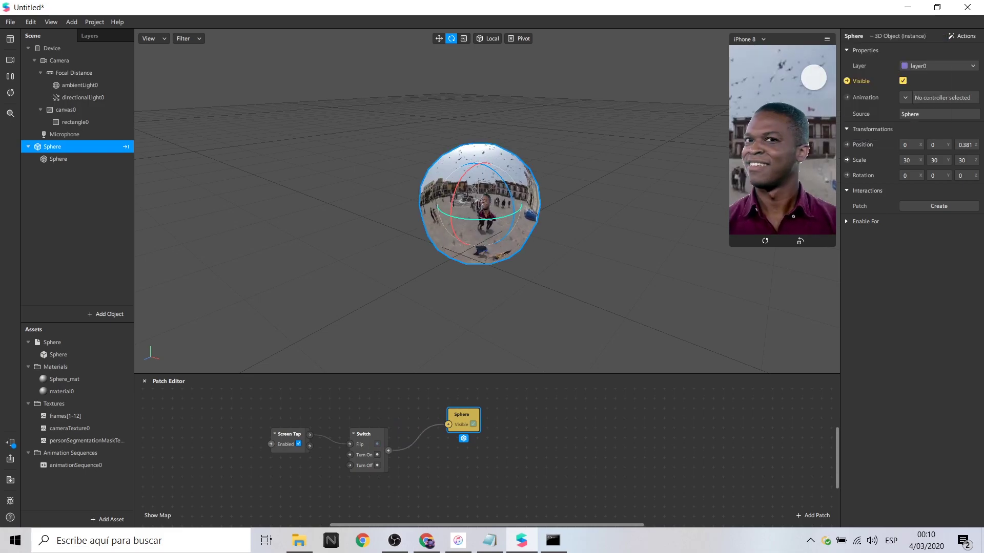
click(814, 77)
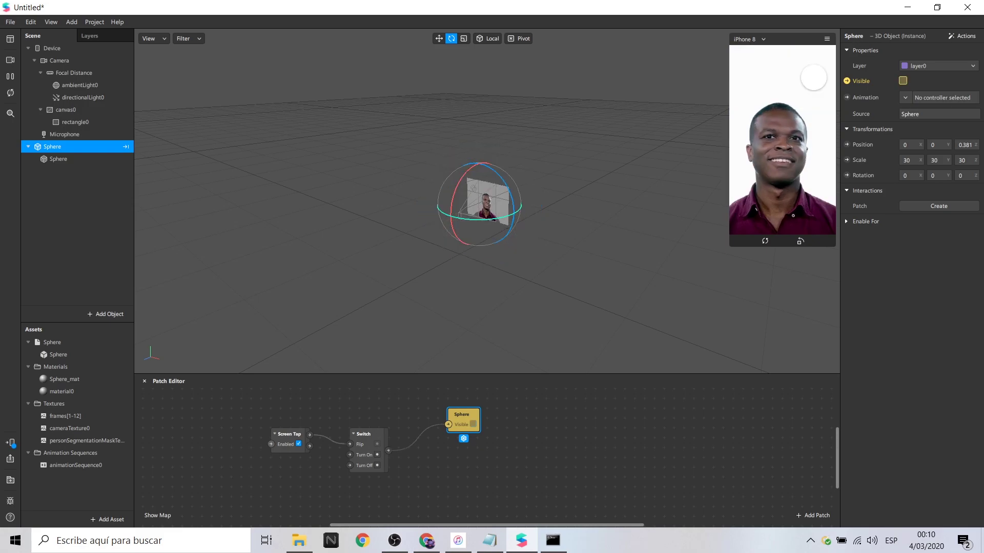
click(814, 77)
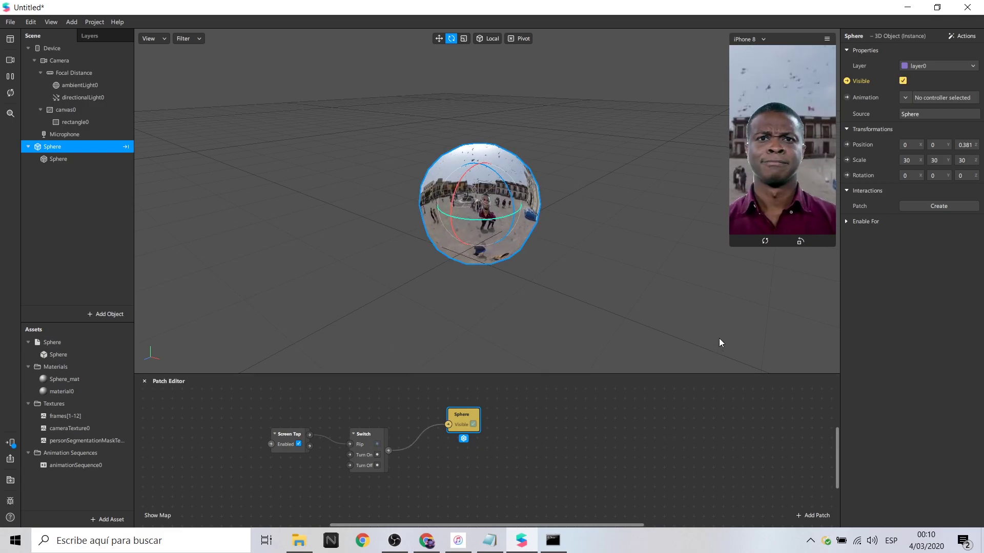
- Disable the Sphere object for the back camera
scroll(564, 245, up, 5)
click(555, 424)
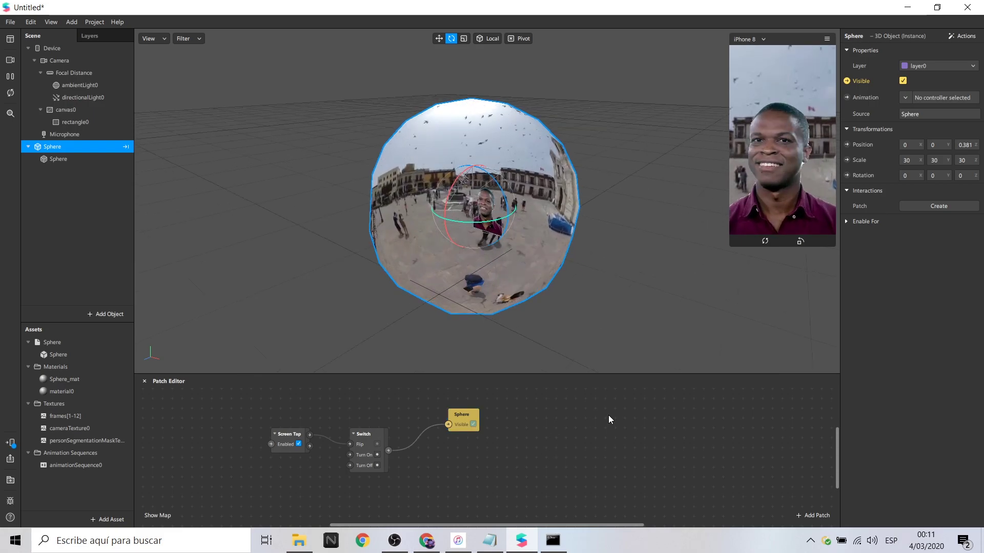
click(846, 221)
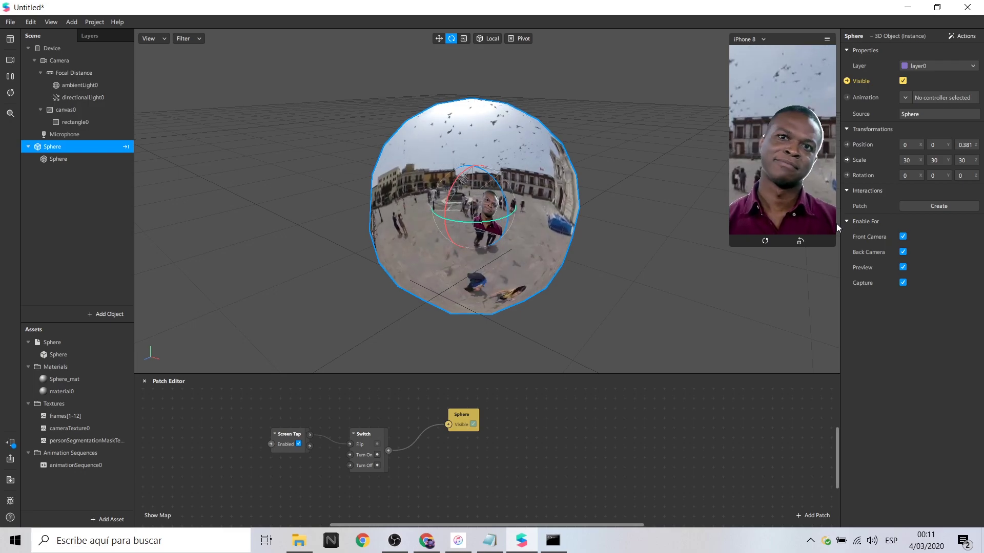
click(902, 252)
scroll(604, 423, up, 2)
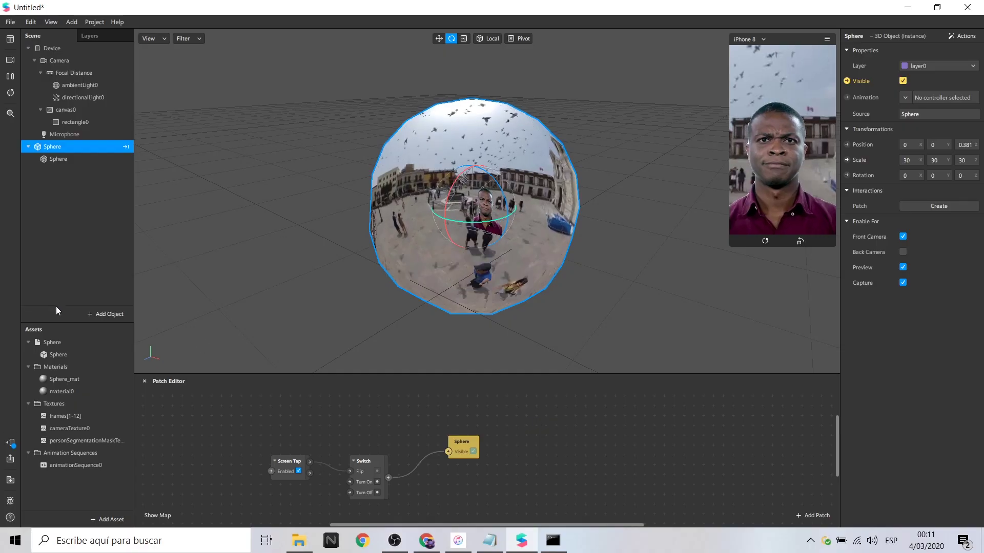
- Add a face tracker and place a new instance of the Sphere asset under it, raised above the head
click(92, 314)
text(face)
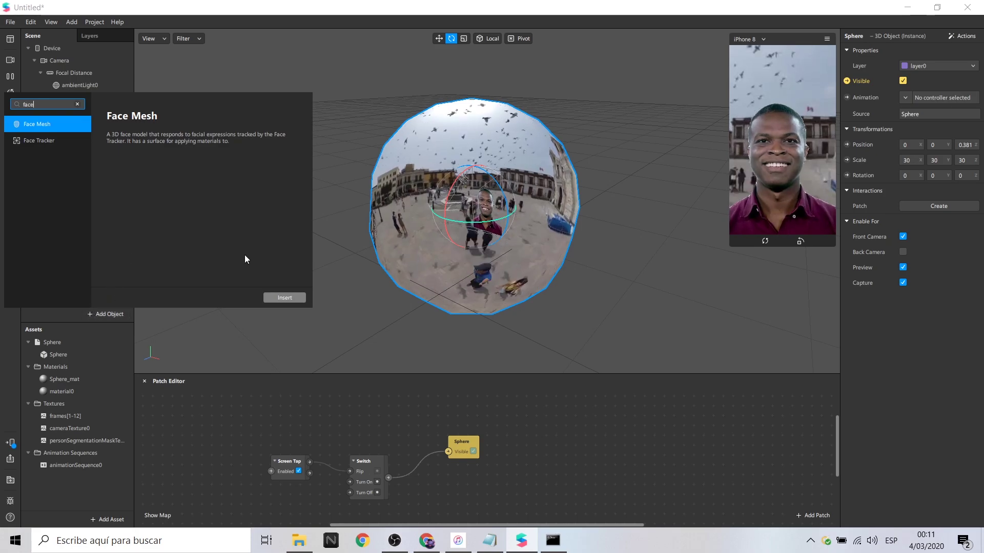
click(51, 139)
click(281, 297)
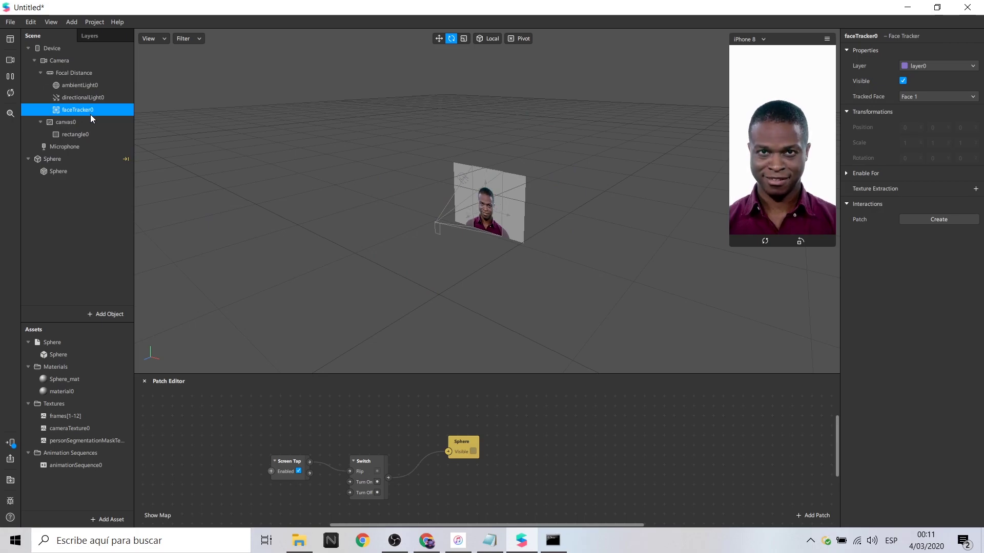
drag(53, 354, 93, 108)
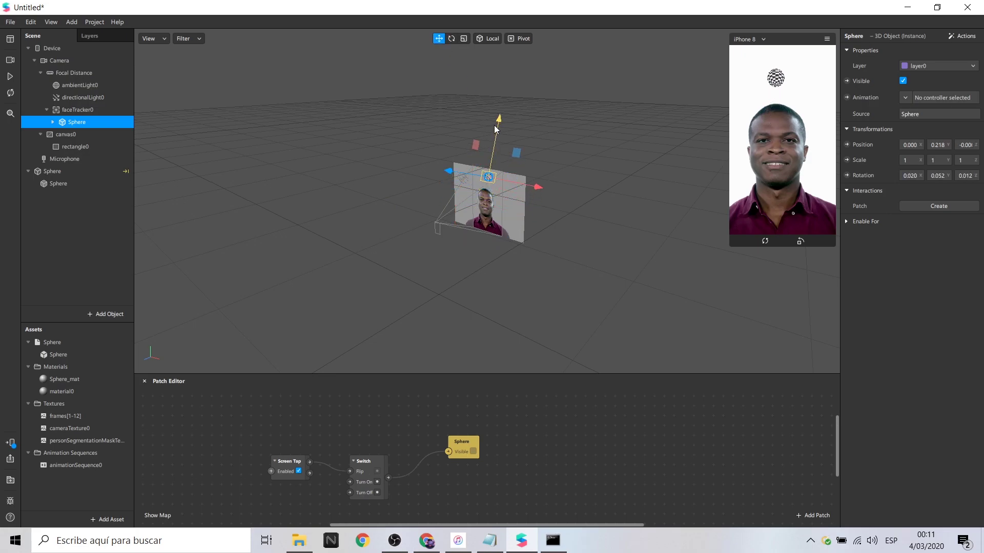
- Set the scale of the face-tracked sphere to 3 on all three axes
text(10)
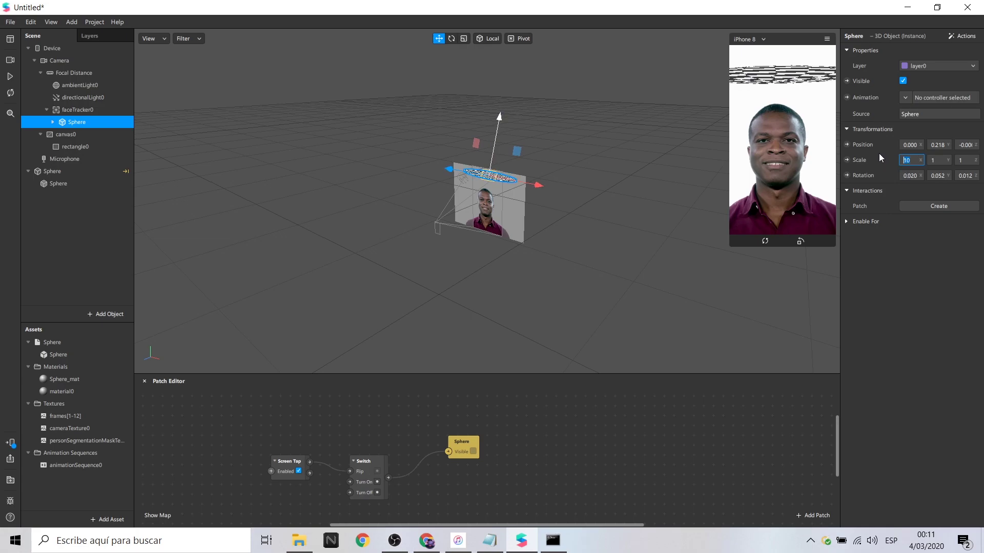
text(3)
key(Tab)
text(3)
key(Tab)
text(3)
key(Return)
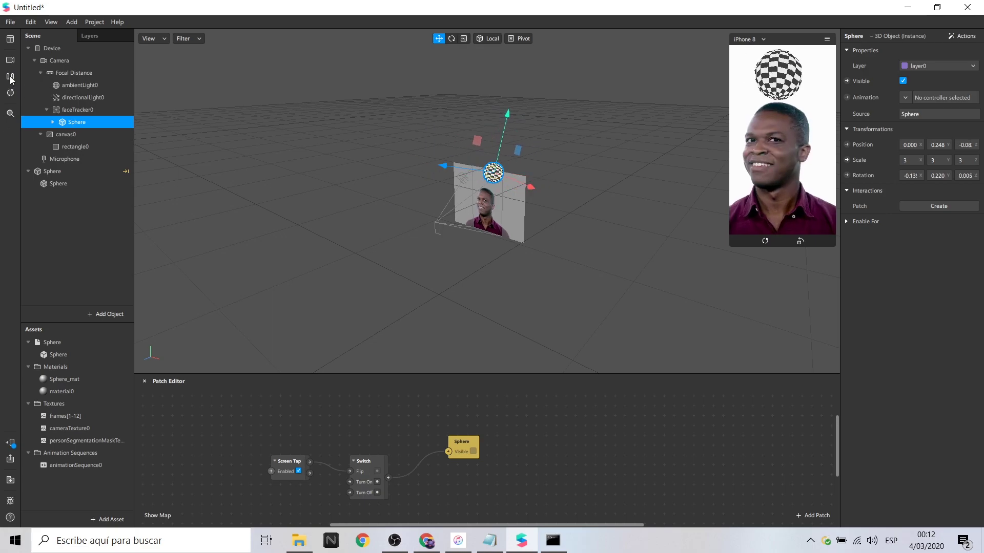
- Assign Sphere_mat to the face-tracked sphere's mesh and rotate the mesh about 175° around Z to turn its image upright
click(52, 122)
click(83, 135)
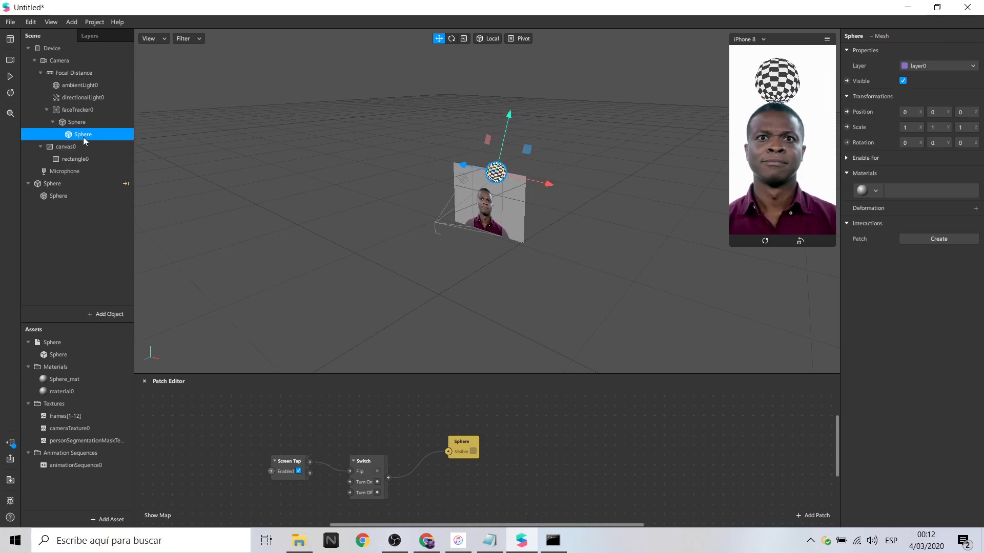
click(876, 190)
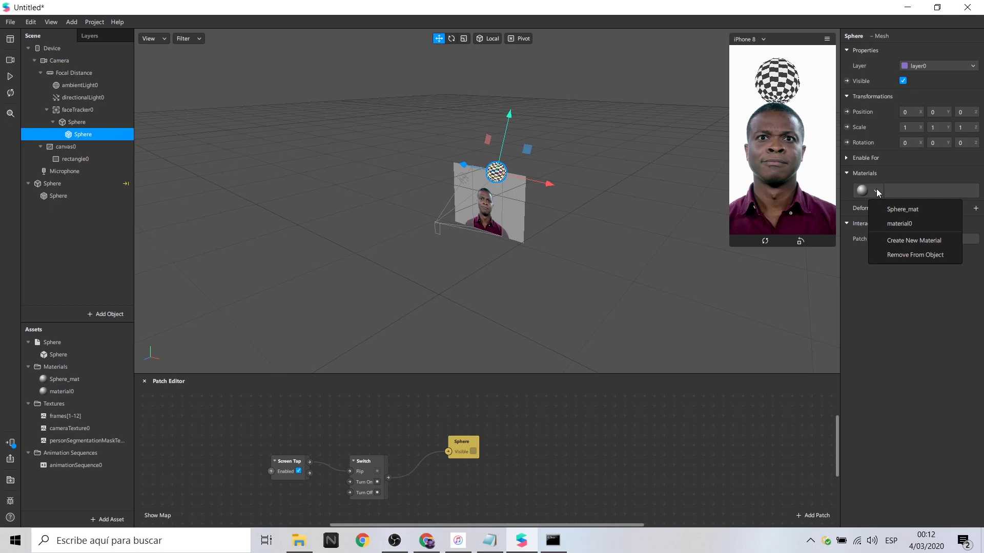
click(891, 210)
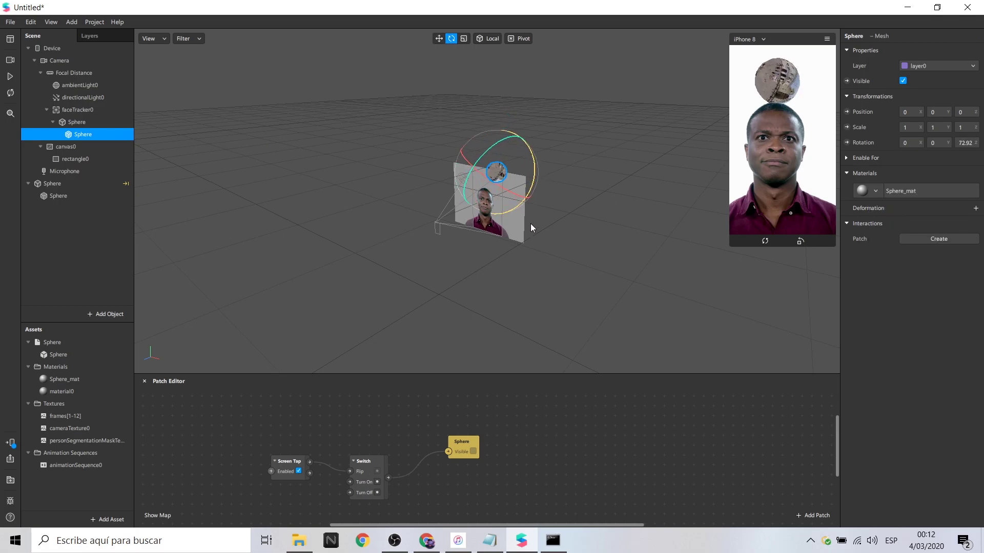
drag(532, 187, 528, 244)
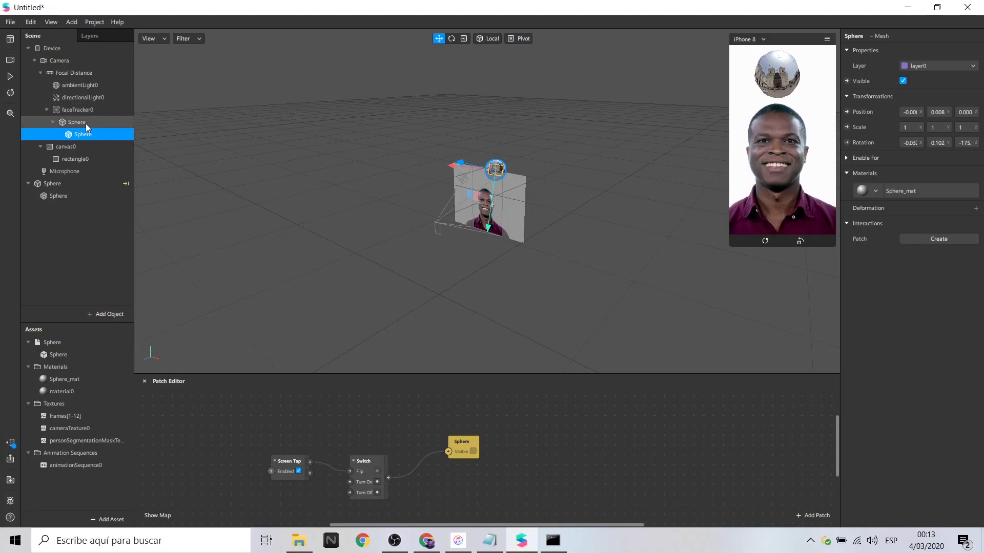
- Create a Visible patch for the face-tracked Sphere instance and arrange it above the background Sphere's patch
click(85, 124)
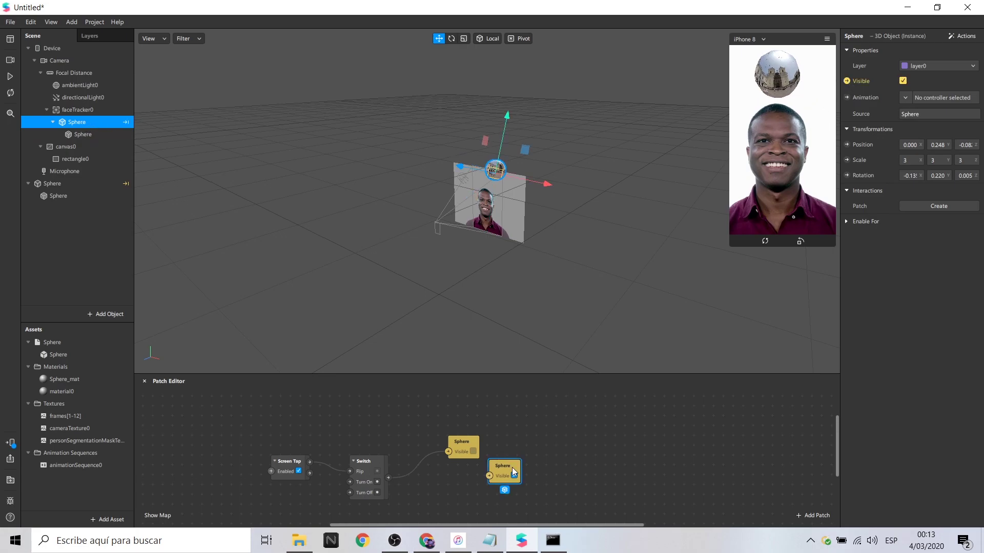
drag(487, 463, 438, 410)
click(463, 456)
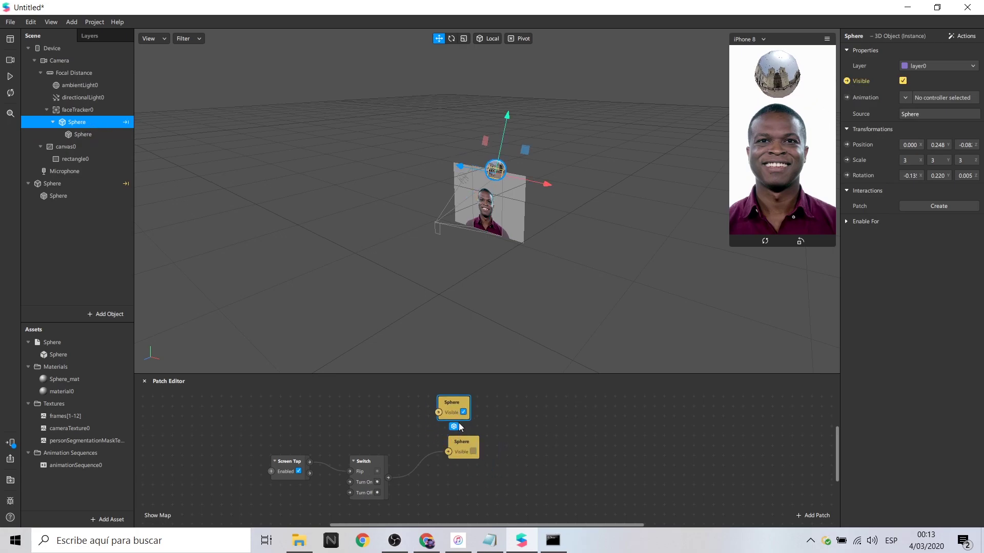
click(453, 409)
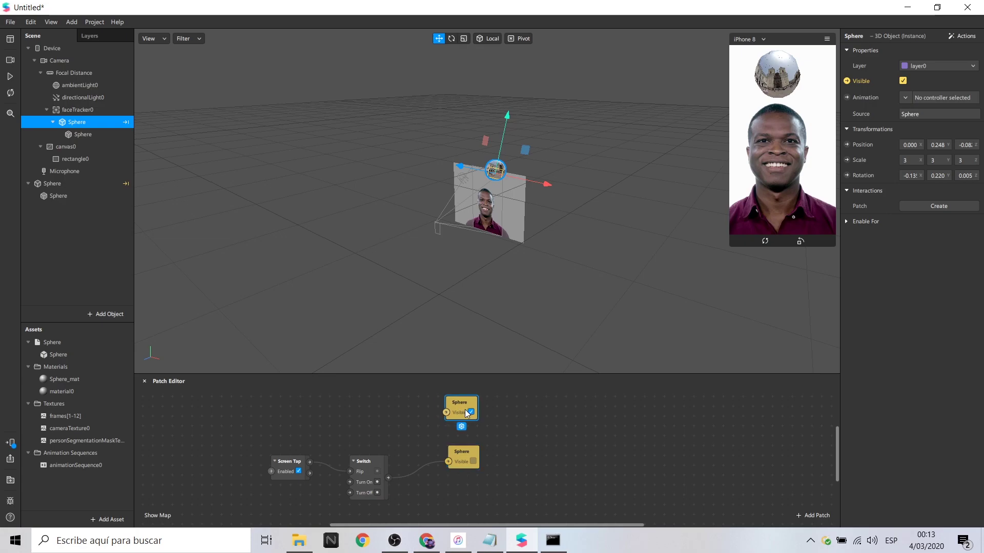
- Add a Not patch and route the Switch output through it into the face-tracked Sphere's Visible input
double_click(416, 436)
text(not)
click(583, 425)
drag(389, 478, 399, 432)
drag(421, 427, 441, 412)
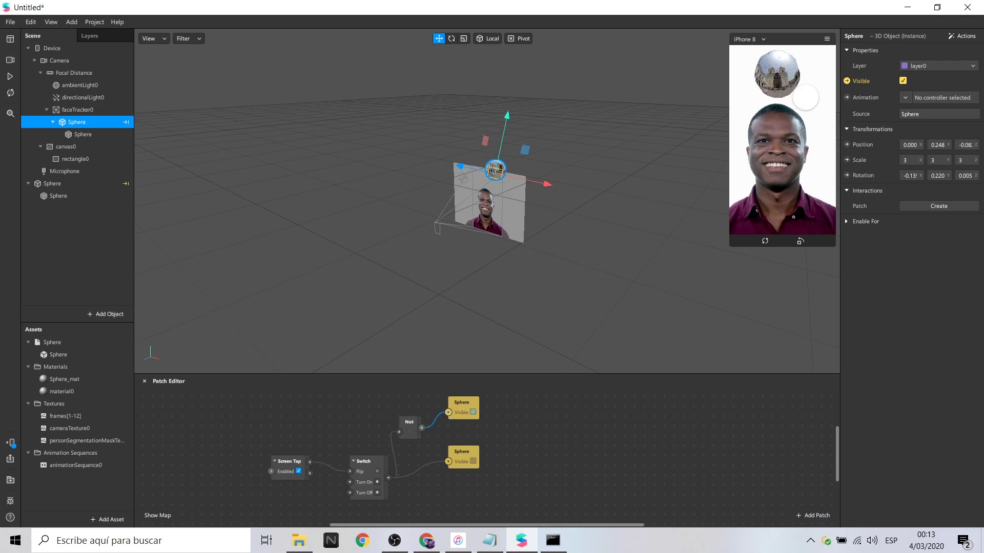
- Tap the device preview repeatedly to test swapping between the head sphere and the background sphere, and restart the preview
click(815, 121)
click(815, 121)
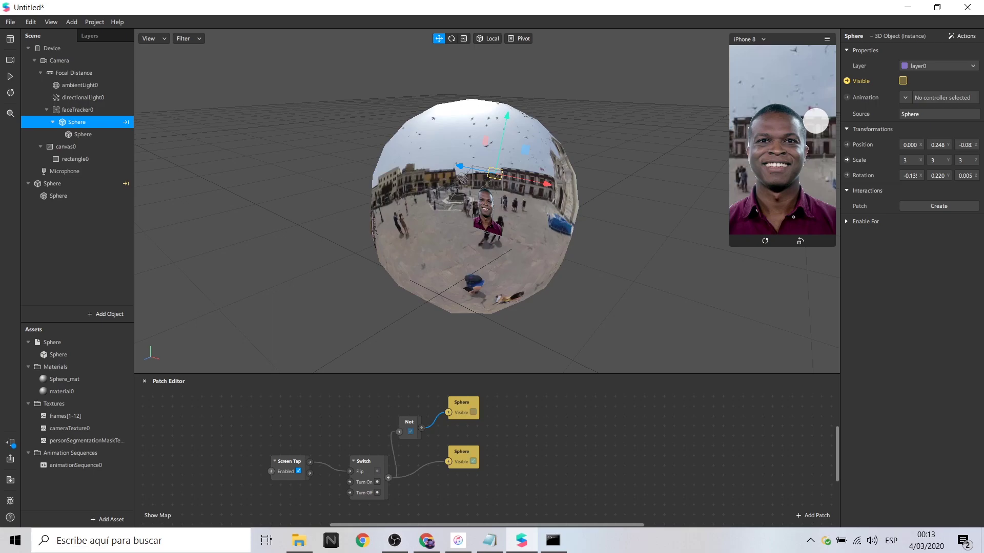
click(816, 121)
click(10, 93)
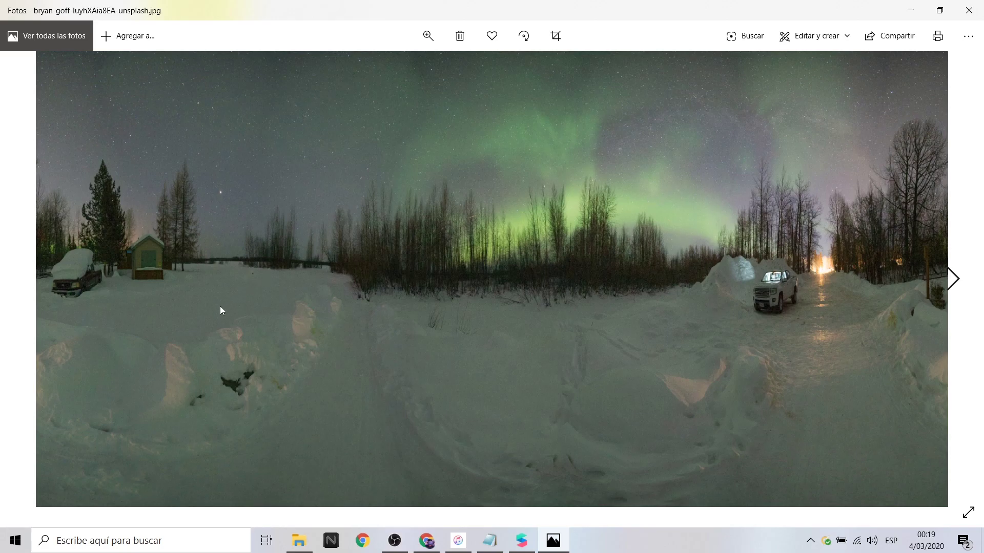
- Close the photo viewer, import the snowy aurora panorama image as a texture asset, and enable No compression for it
click(980, 4)
drag(359, 125, 56, 476)
click(903, 286)
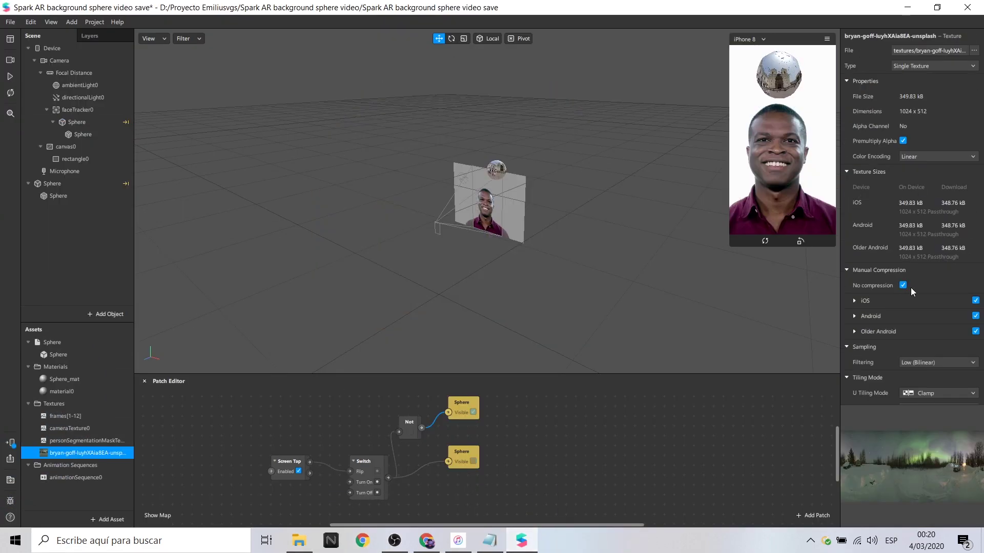
- Set the Sphere_mat diffuse texture to the imported aurora panorama image
click(104, 379)
click(925, 115)
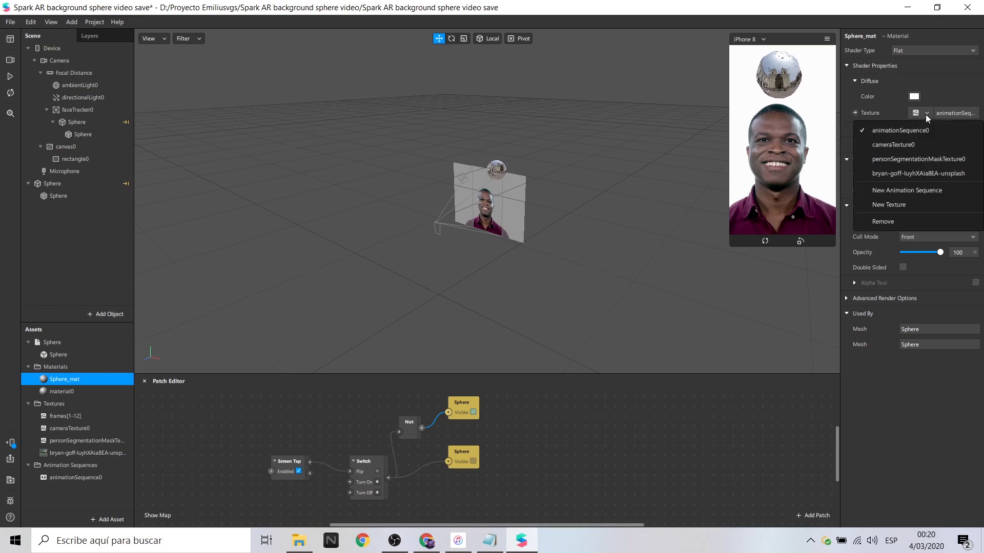
click(942, 175)
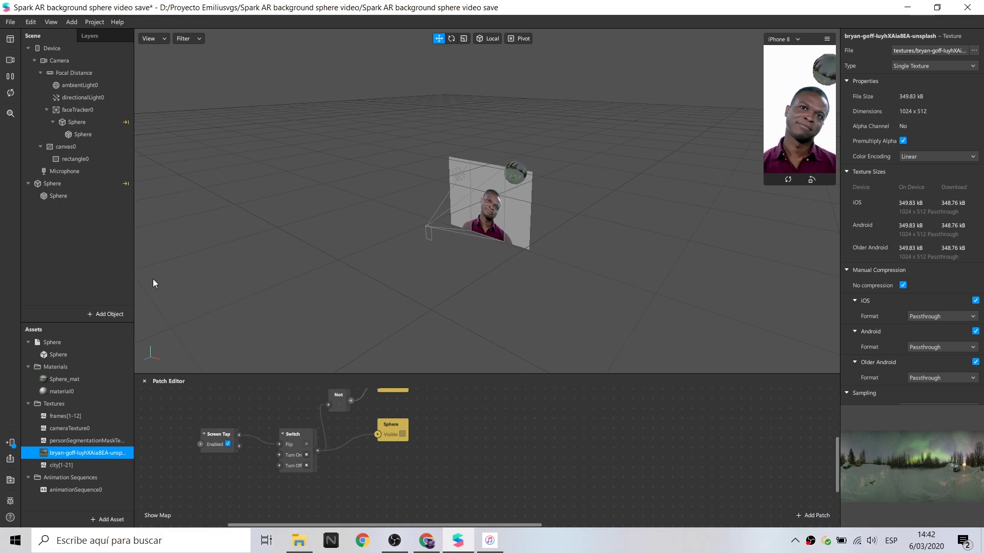
- Replace the aurora panorama texture's source with the aurora image file from the Spark AR background sphere video folder
right_click(98, 453)
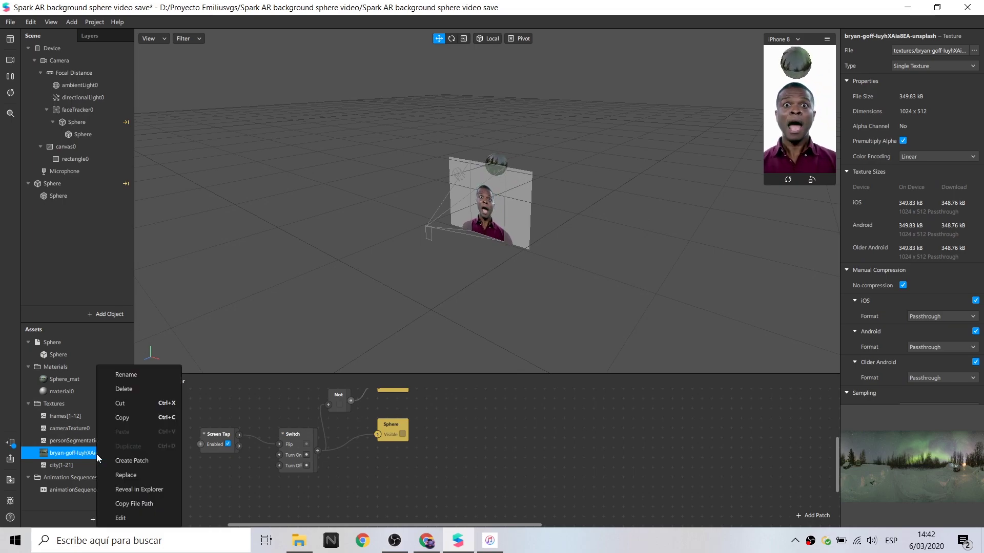
click(125, 476)
click(365, 128)
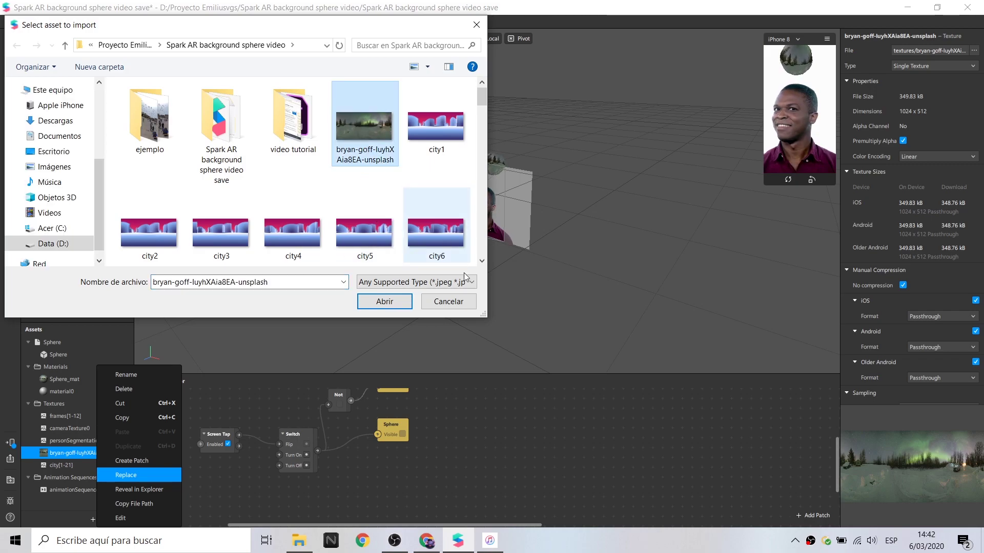
click(386, 302)
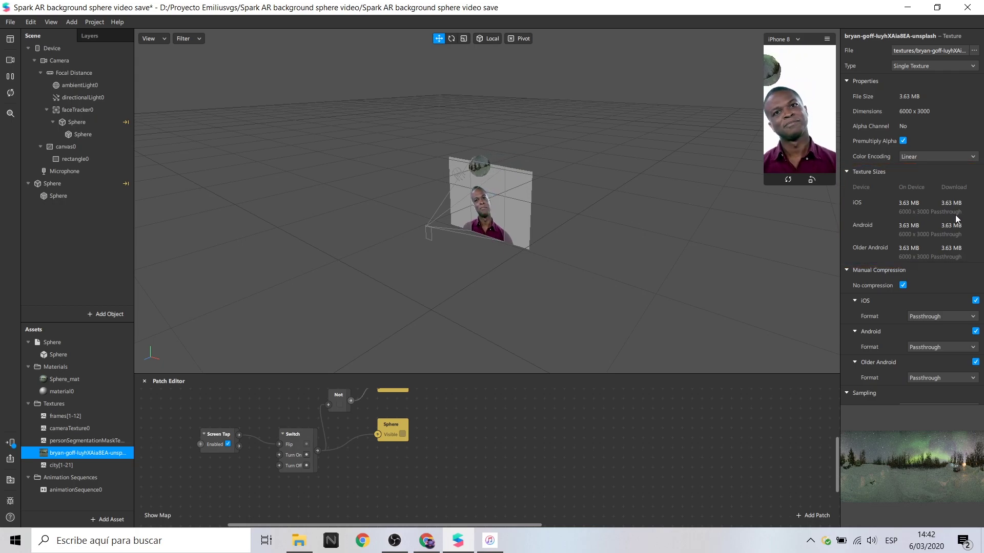
- Send the effect to the connected device for testing
click(11, 444)
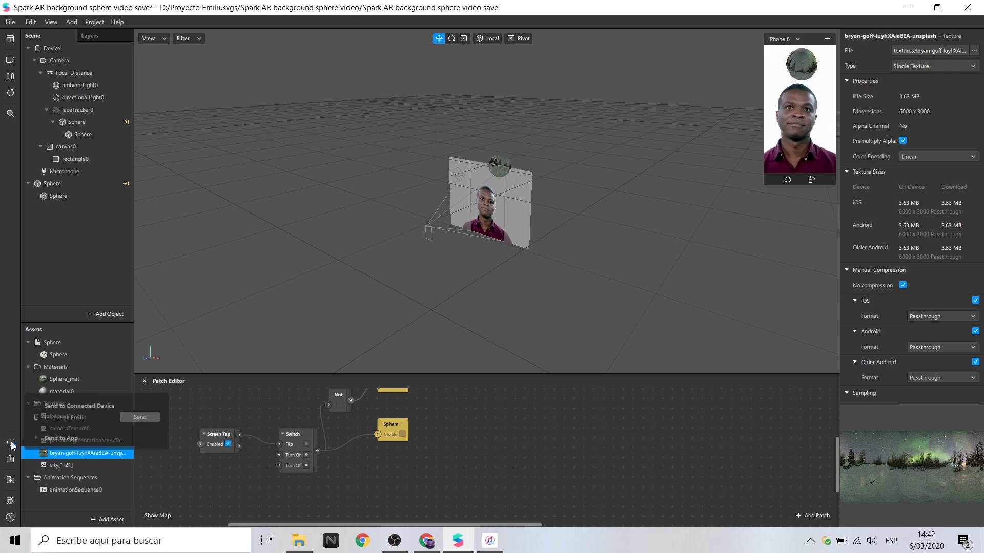
click(140, 417)
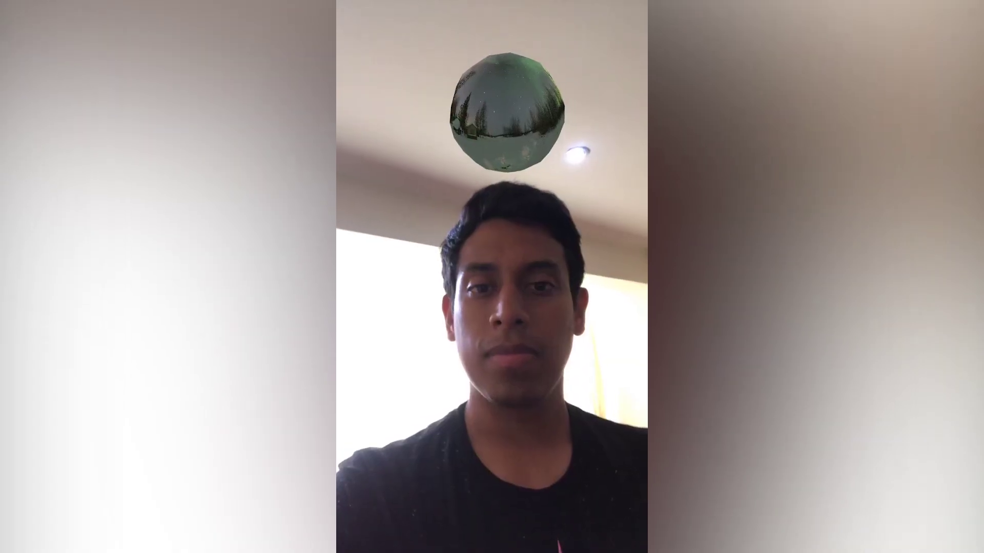